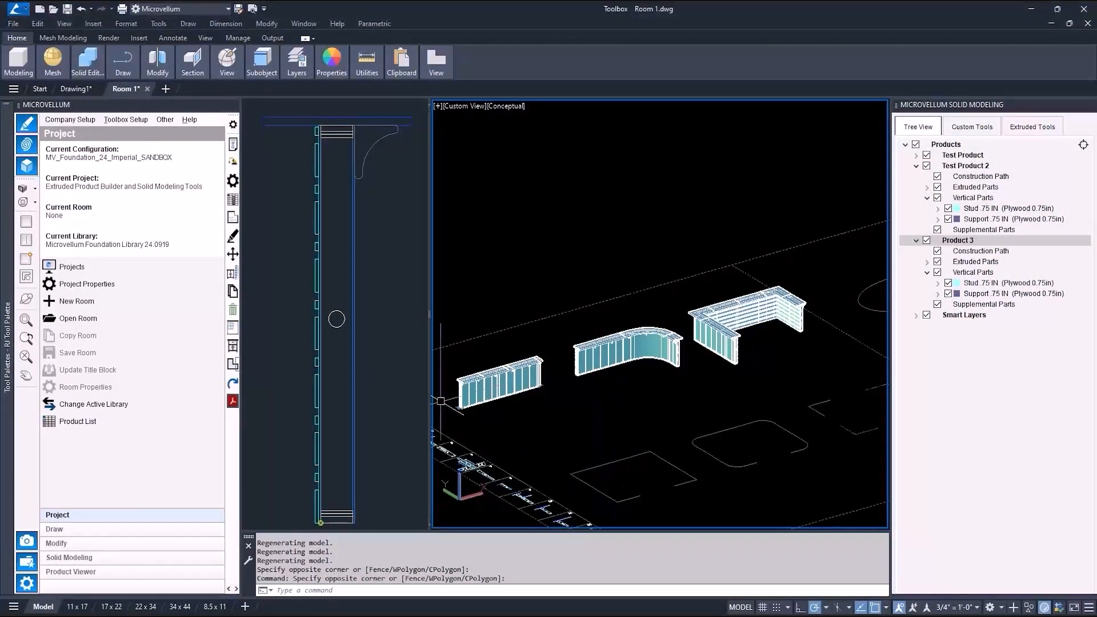
# Add a new room named Room 2 to the project.
pyautogui.click(104, 302)
pyautogui.click(454, 164)
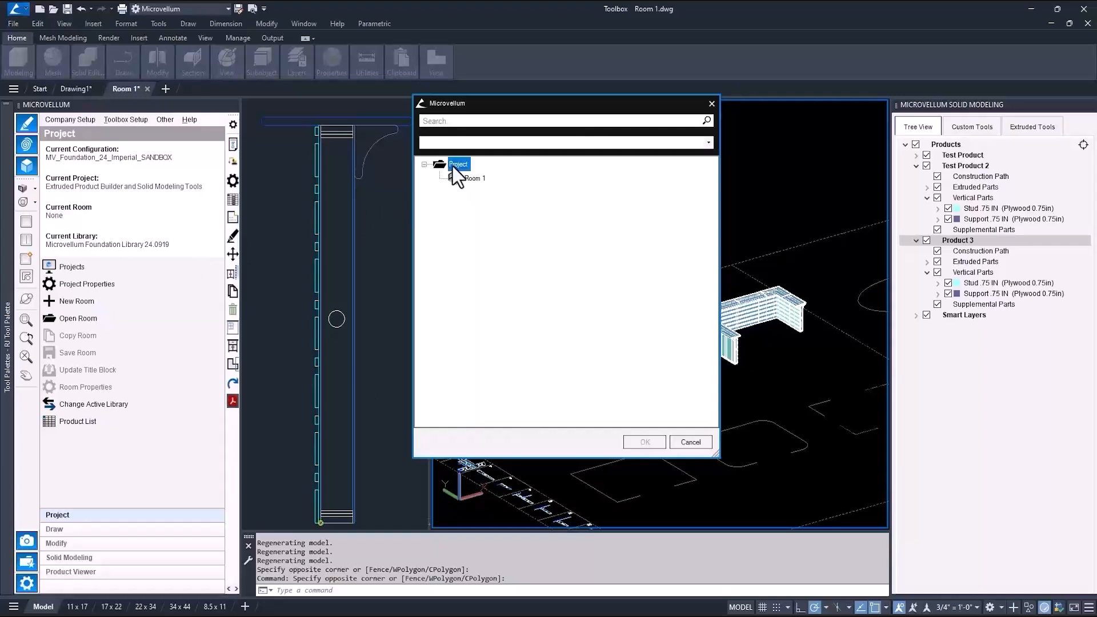
pyautogui.rightClick(455, 165)
pyautogui.click(498, 270)
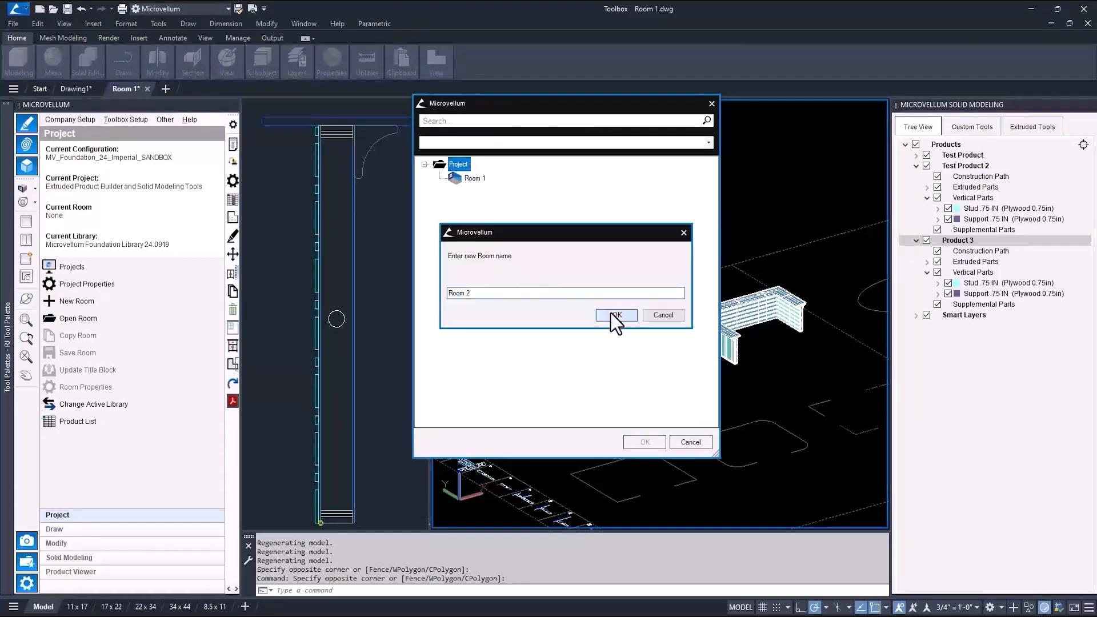
pyautogui.click(611, 314)
# Open Room 2 with the Imperial Annotative Drawing Template and close the solid modeling panel.
pyautogui.click(598, 177)
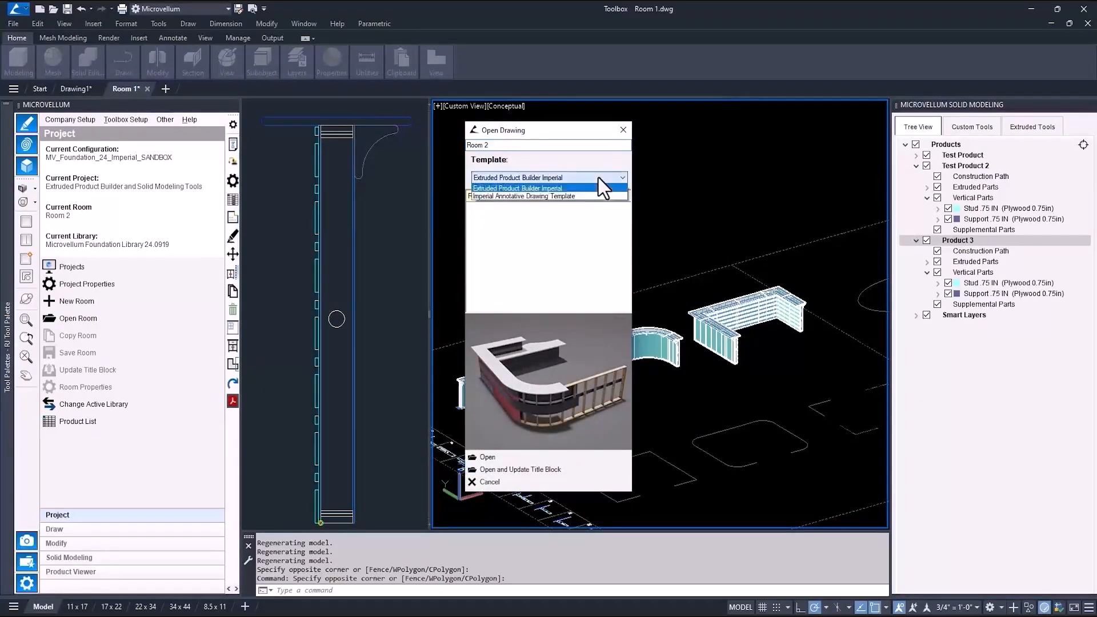
pyautogui.click(549, 199)
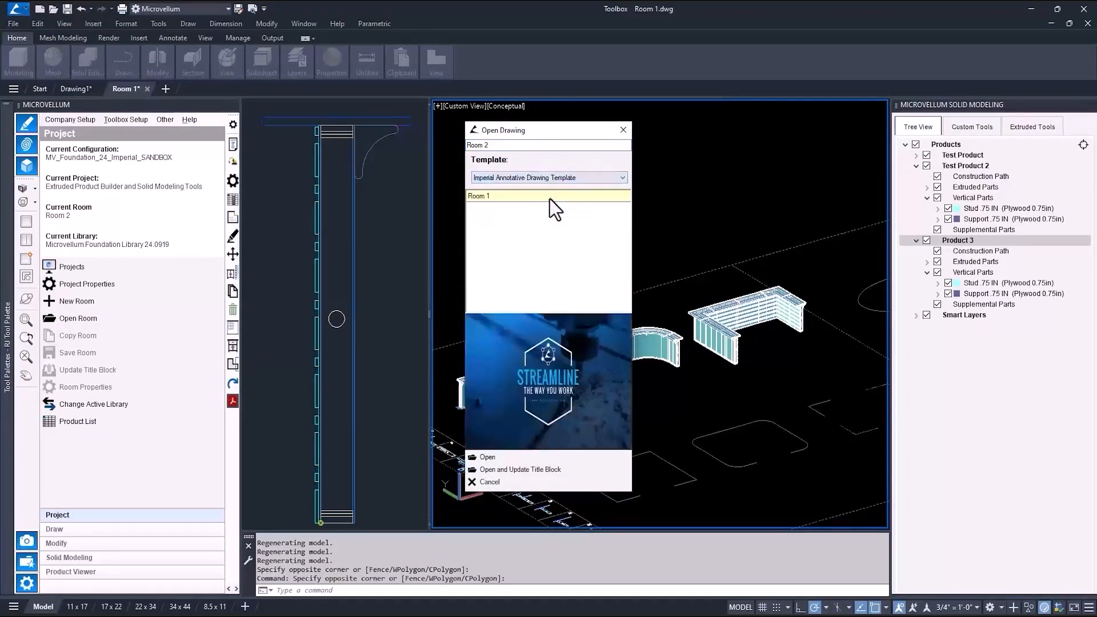
pyautogui.click(495, 460)
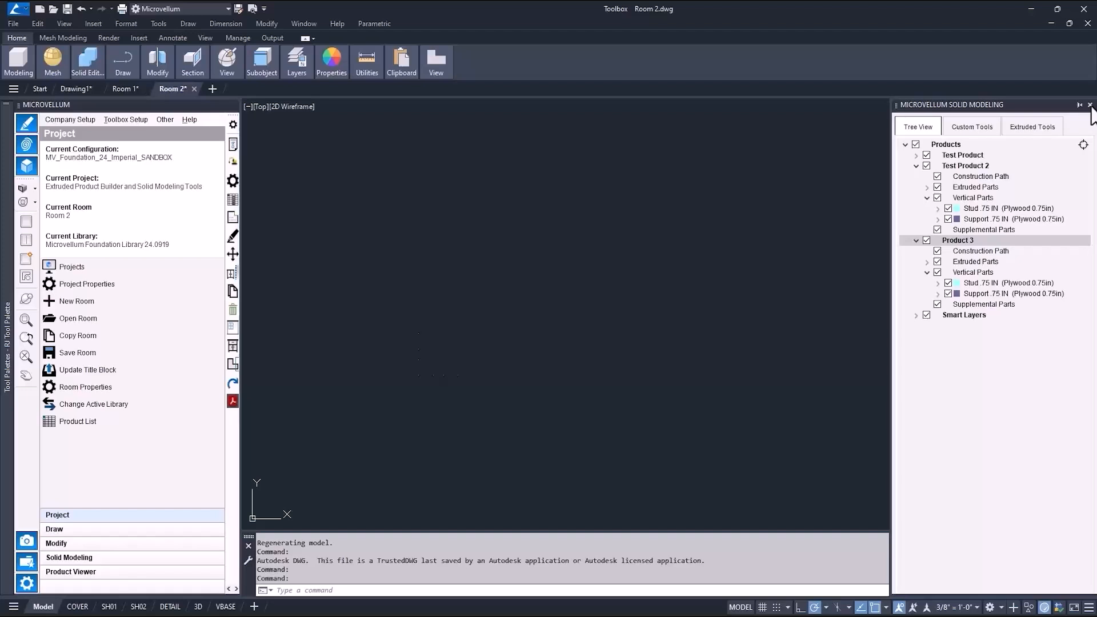
pyautogui.click(1090, 105)
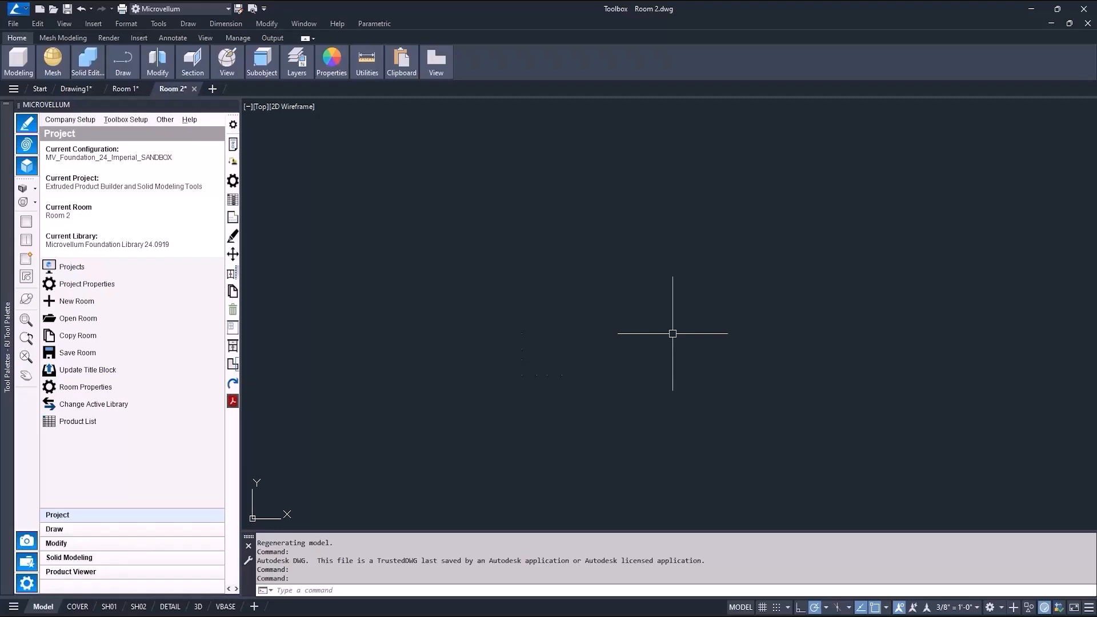
# Draw an L-shaped polyline with an 80-unit horizontal segment and a 100-unit vertical segment, and erase a stray object.
pyautogui.write('p')
pyautogui.press('Return')
pyautogui.click(638, 343)
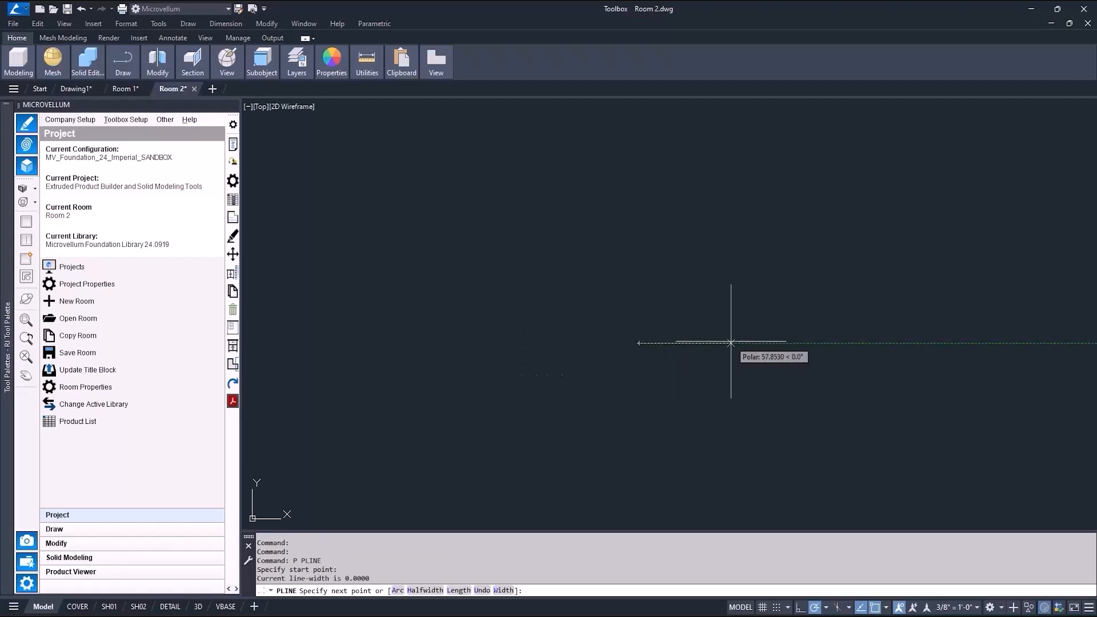
pyautogui.write('80')
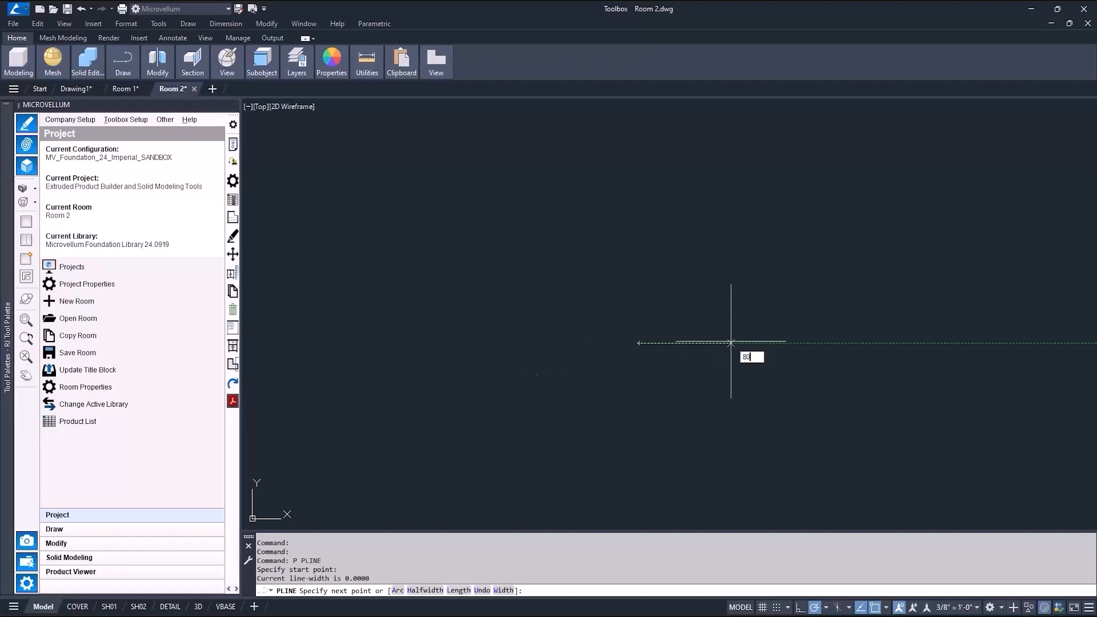
pyautogui.press('Return')
pyautogui.write('10')
pyautogui.press('Return')
pyautogui.moveTo(764, 438)
pyautogui.mouseDown(button='middle')
pyautogui.moveTo(713, 416)
pyautogui.moveTo(666, 362)
pyautogui.mouseUp(button='middle')
pyautogui.press('Return')
pyautogui.click(461, 295)
pyautogui.press('Delete')
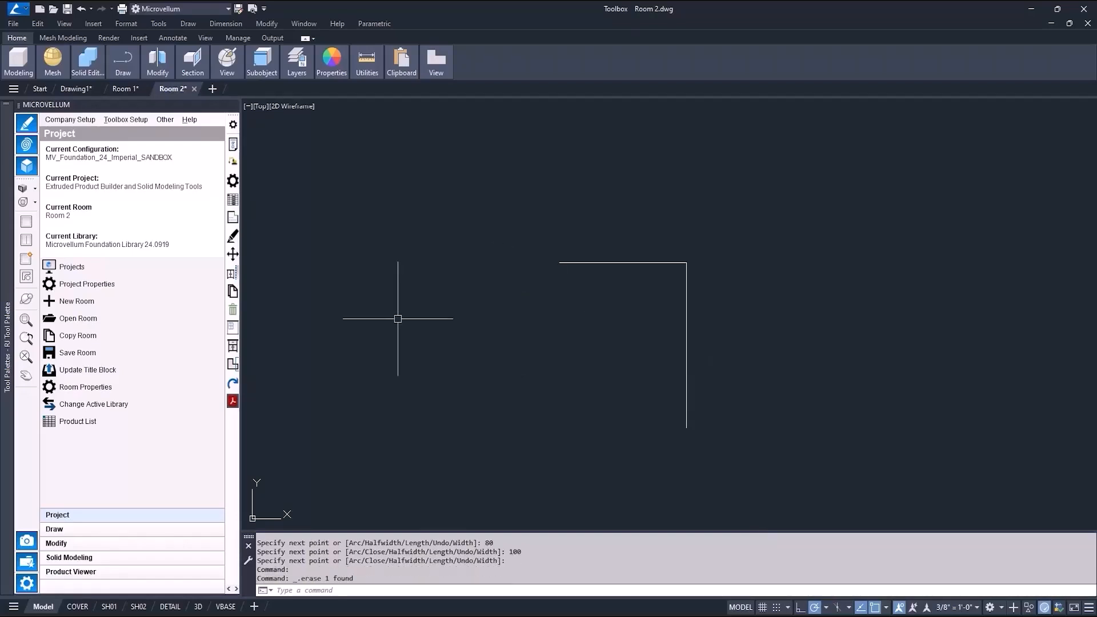
# Draw a 3.5 by 27 rectangle to the left of the polyline.
pyautogui.moveTo(446, 318); pyautogui.dragTo(589, 314, button='middle')
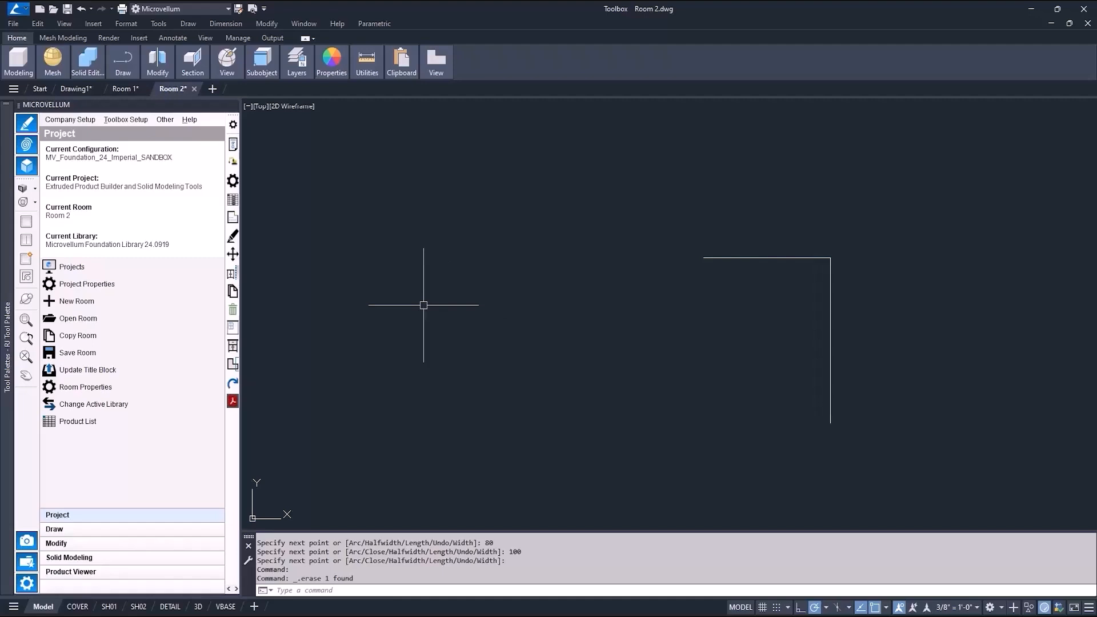
pyautogui.write('rec')
pyautogui.press('Return')
pyautogui.click(422, 283)
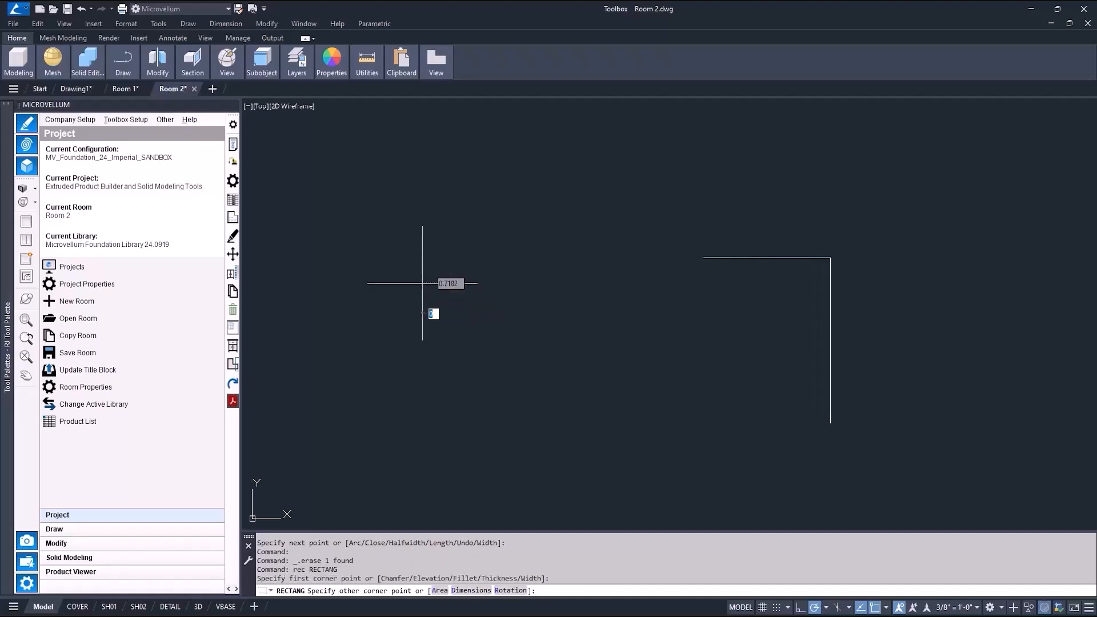
pyautogui.write('3.5')
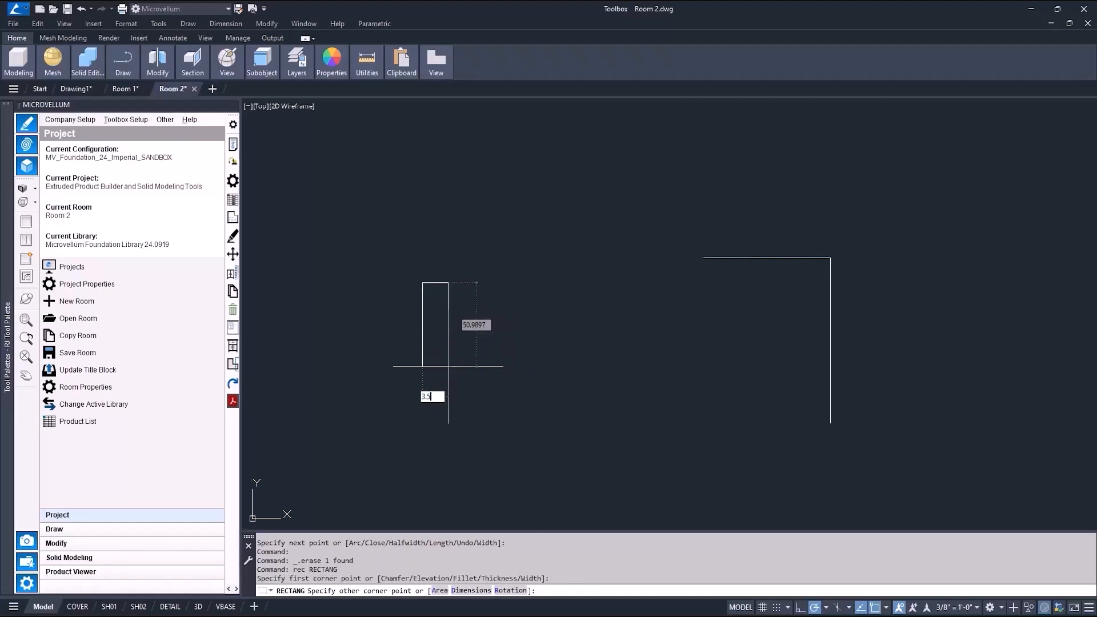
pyautogui.press('Tab')
pyautogui.write('27')
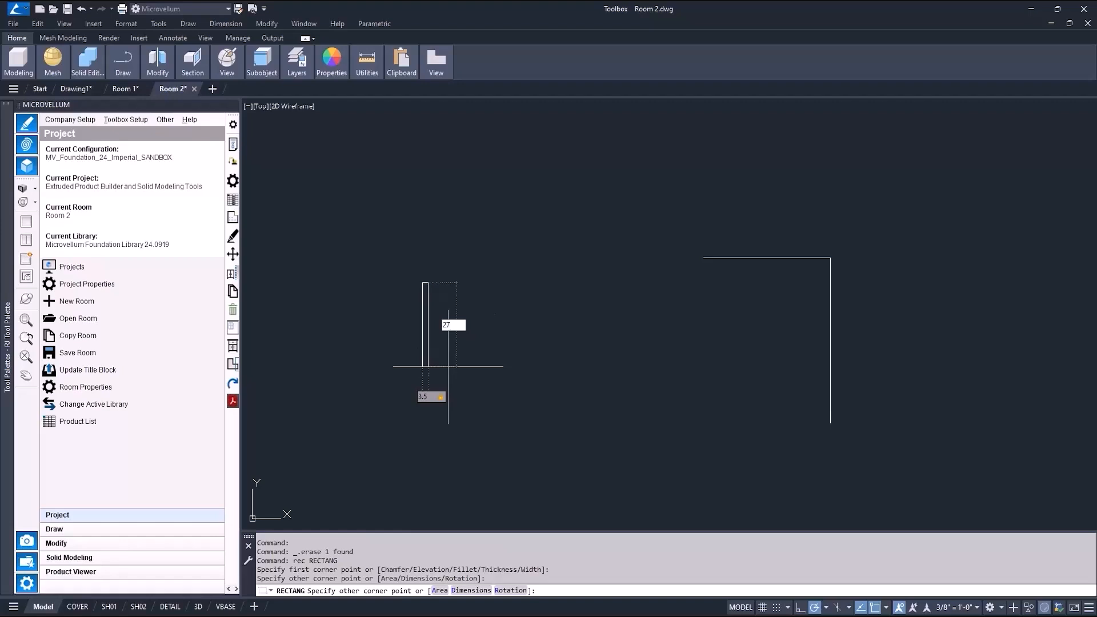
pyautogui.press('Return')
# Draw a 3.5 by 0.75 rectangle on top of the tall rectangle.
pyautogui.scroll(2, 417, 343)
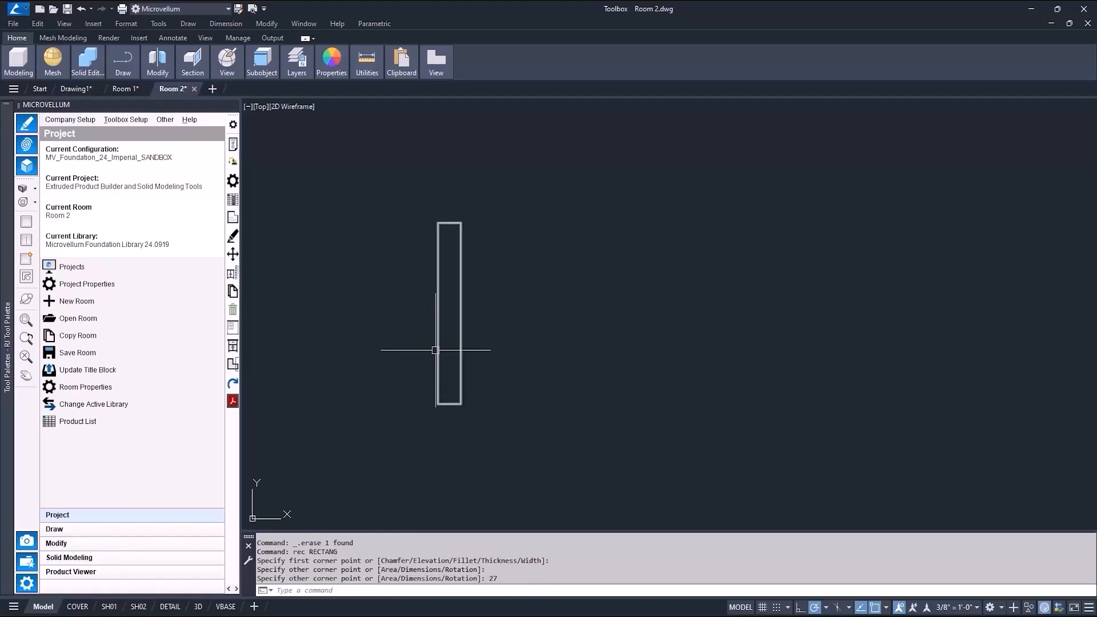
pyautogui.write('rec')
pyautogui.press('Return')
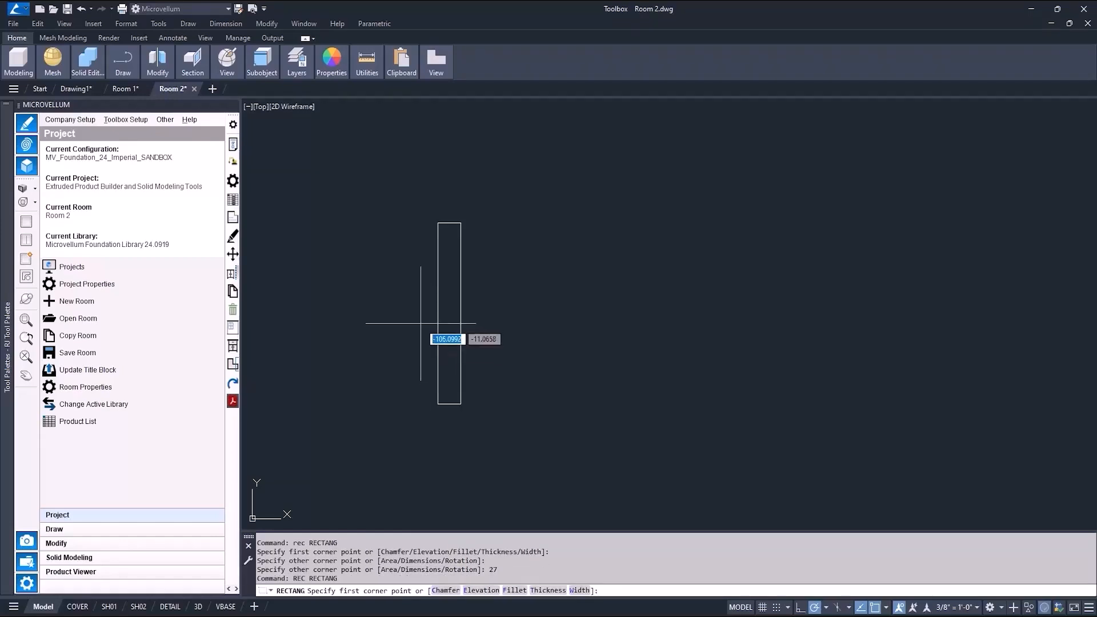
pyautogui.click(438, 223)
pyautogui.scroll(3, 440, 220)
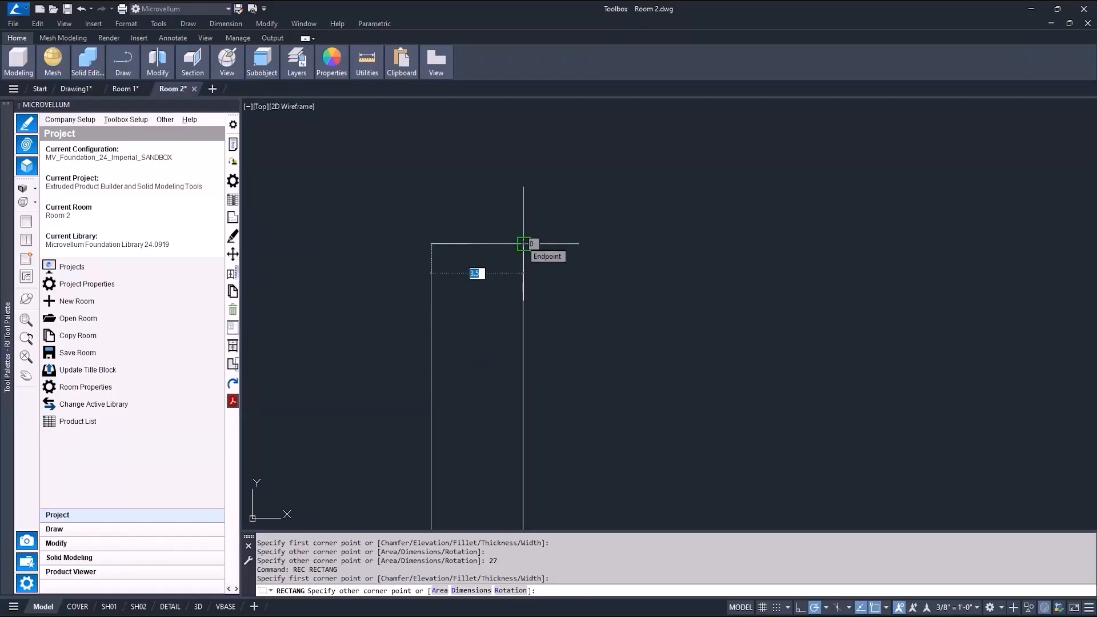
pyautogui.press('Tab')
pyautogui.write('.75')
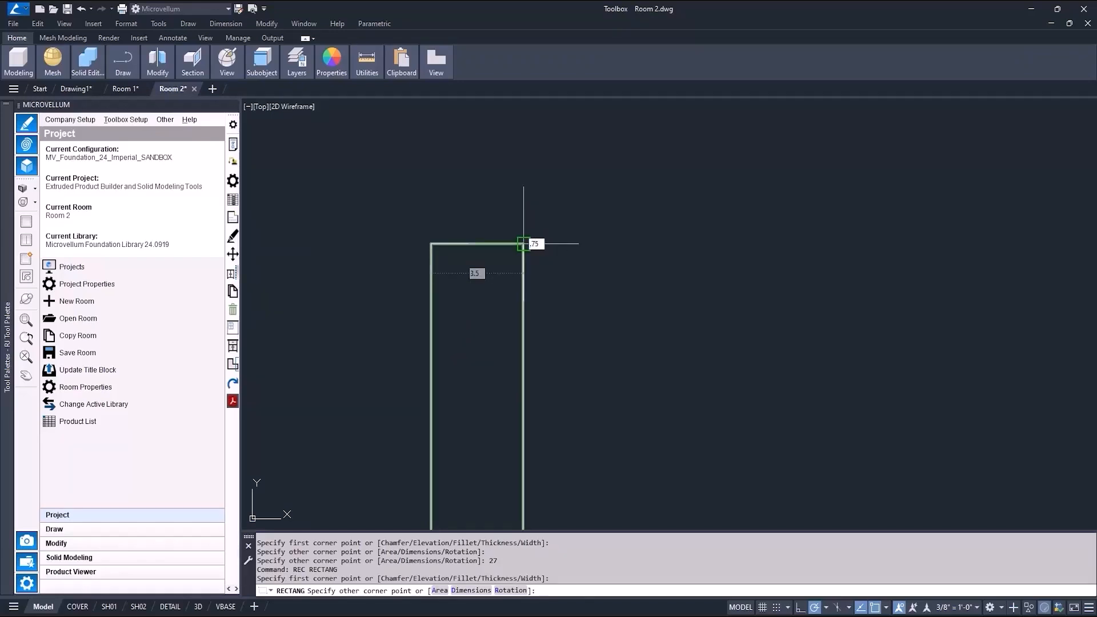
pyautogui.press('Return')
# Copy the small rectangle to the bottom end of the tall rectangle.
pyautogui.write('cc')
pyautogui.press('Return')
pyautogui.click(496, 223)
pyautogui.press('Return')
pyautogui.click(479, 222)
pyautogui.scroll(-5, 476, 221)
pyautogui.scroll(5, 476, 335)
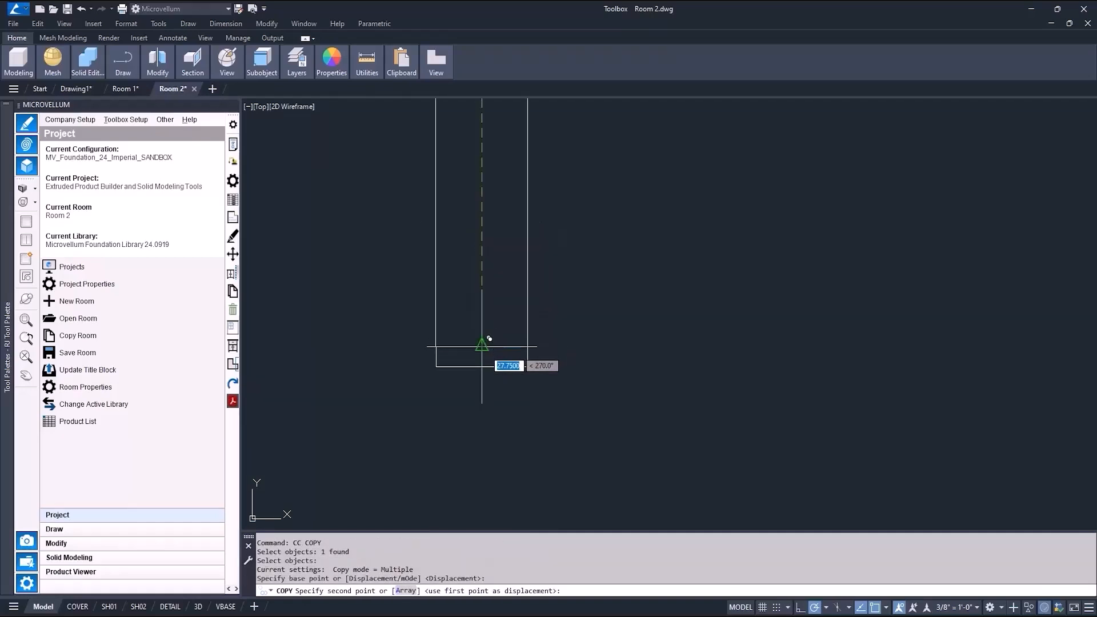
pyautogui.click(482, 346)
pyautogui.scroll(-6, 534, 374)
pyautogui.press('Return')
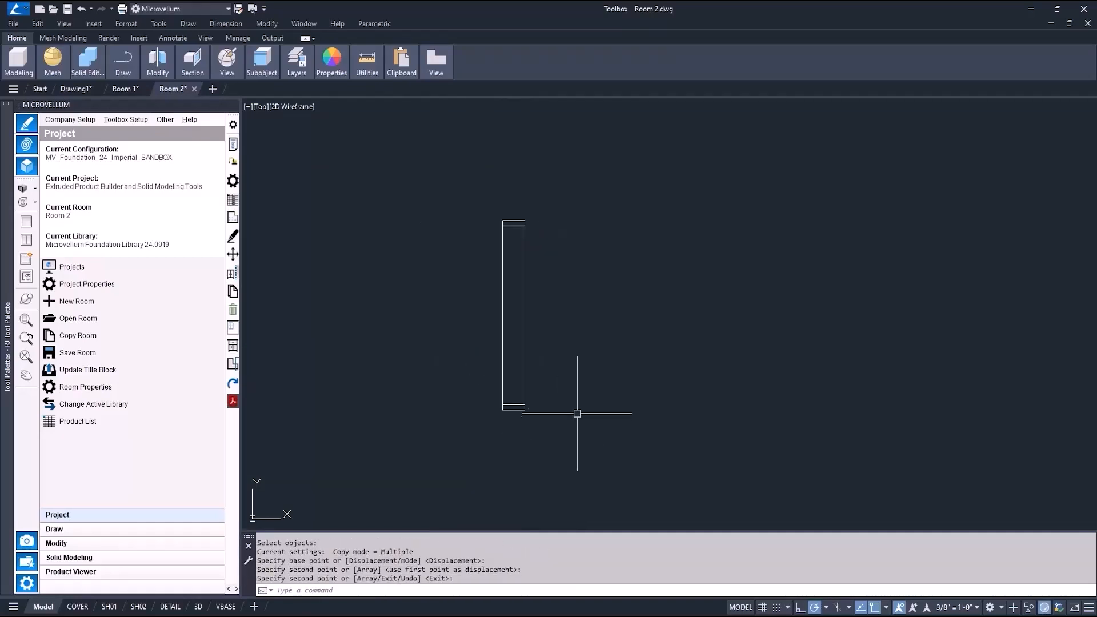
# Draw a long 0.75-thick rectangle across the top of the stud assembly.
pyautogui.write('rec')
pyautogui.press('Return')
pyautogui.scroll(4, 483, 208)
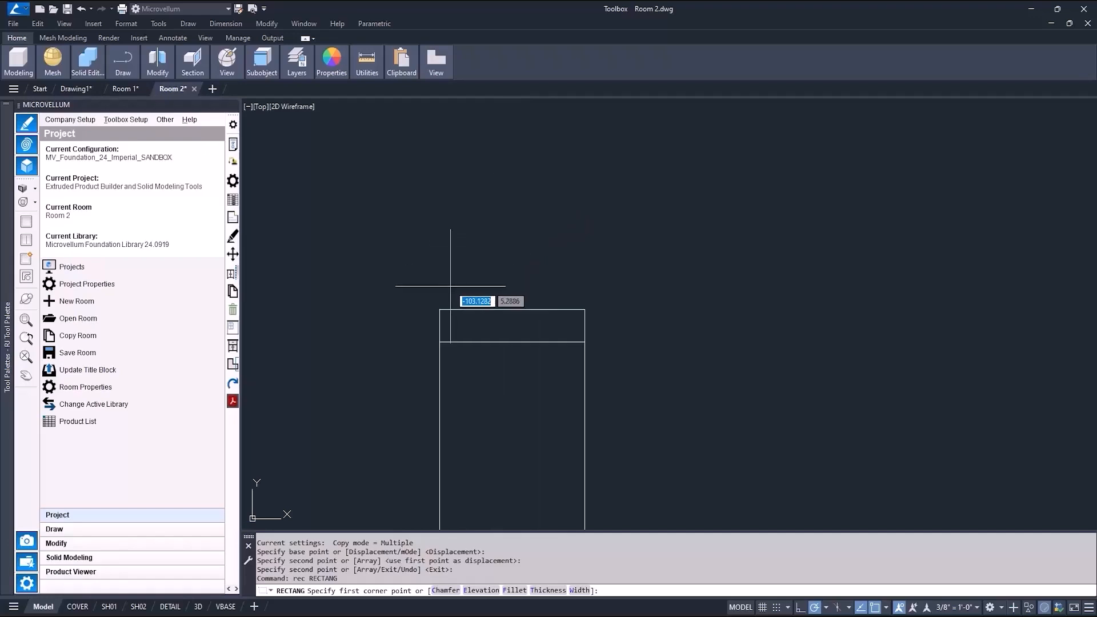
pyautogui.click(440, 309)
pyautogui.write('2')
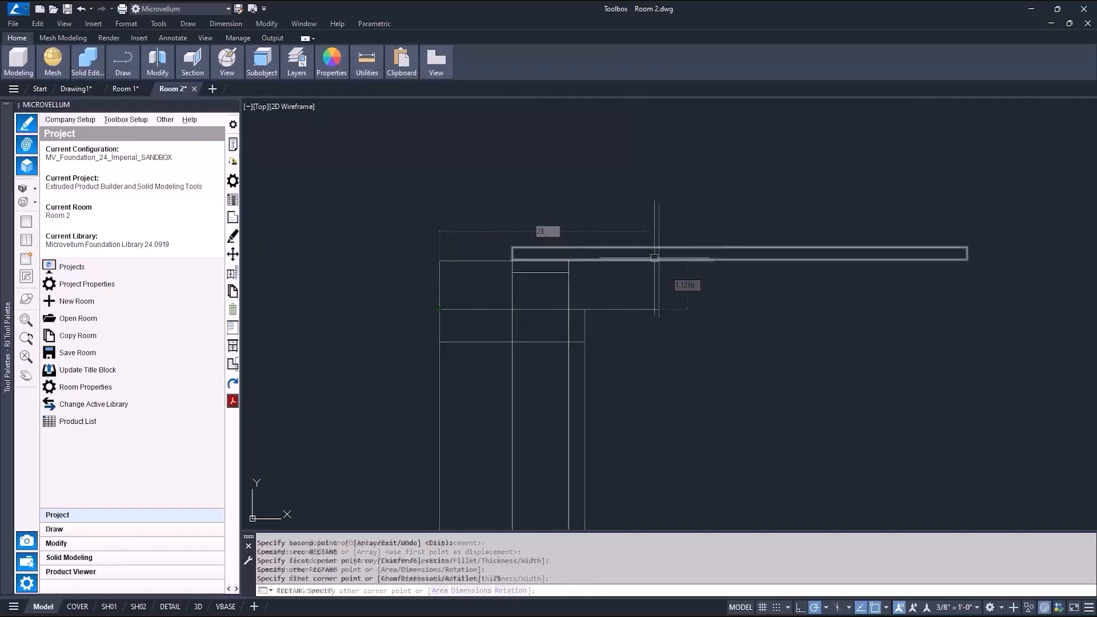
# Move the long rectangle 4 units to the left.
pyautogui.click(647, 249)
pyautogui.press('Return')
pyautogui.click(645, 212)
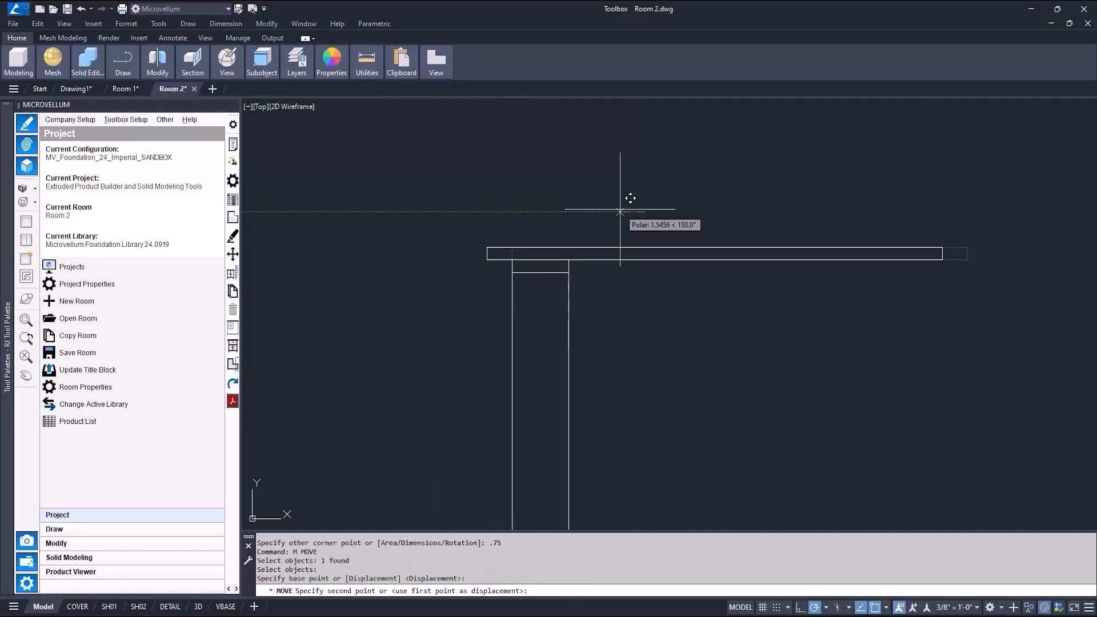
pyautogui.write('4')
pyautogui.press('Return')
# Draw a 0.75-wide rectangle along the stud's right side between the top and bottom pieces.
pyautogui.scroll(-5, 620, 209)
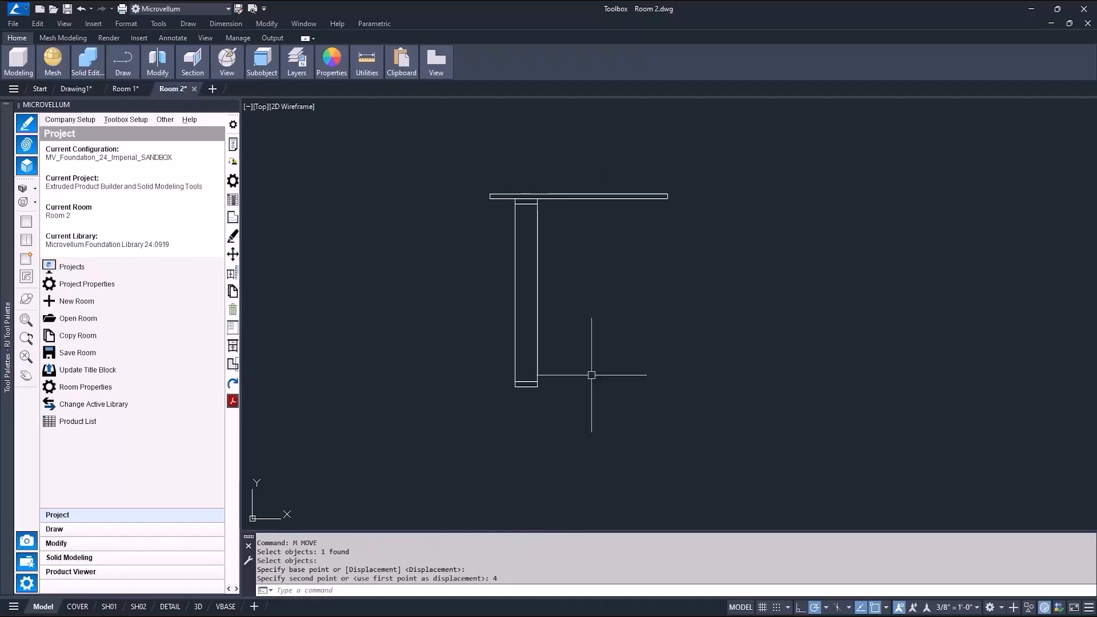
pyautogui.write('rec')
pyautogui.press('Return')
pyautogui.scroll(6, 571, 228)
pyautogui.click(449, 137)
pyautogui.scroll(-4, 480, 149)
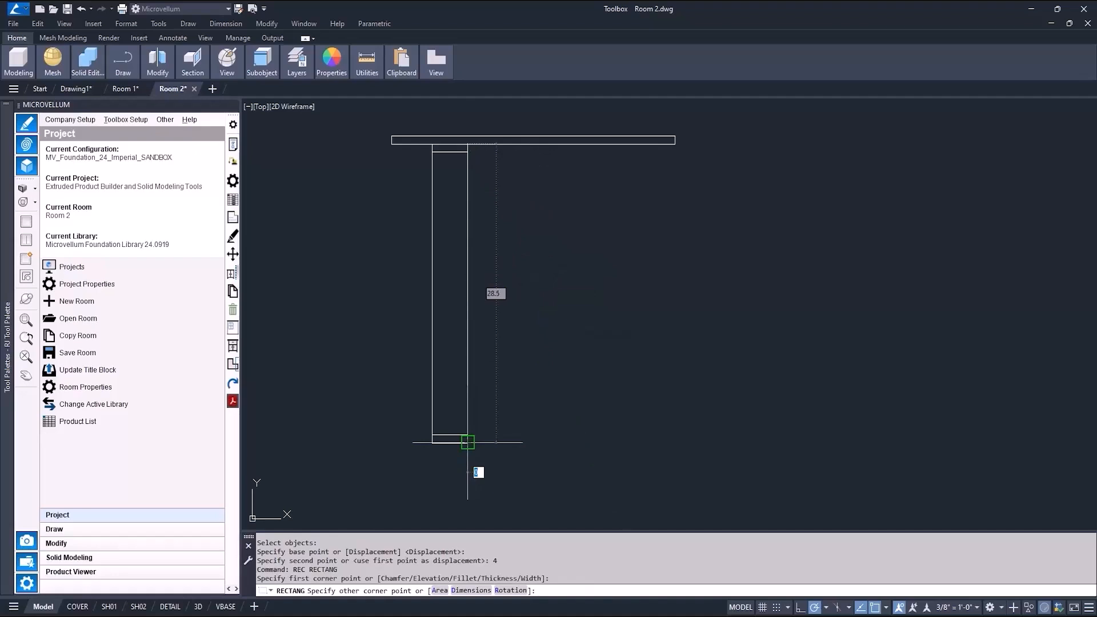
pyautogui.write('.75')
pyautogui.press('Return')
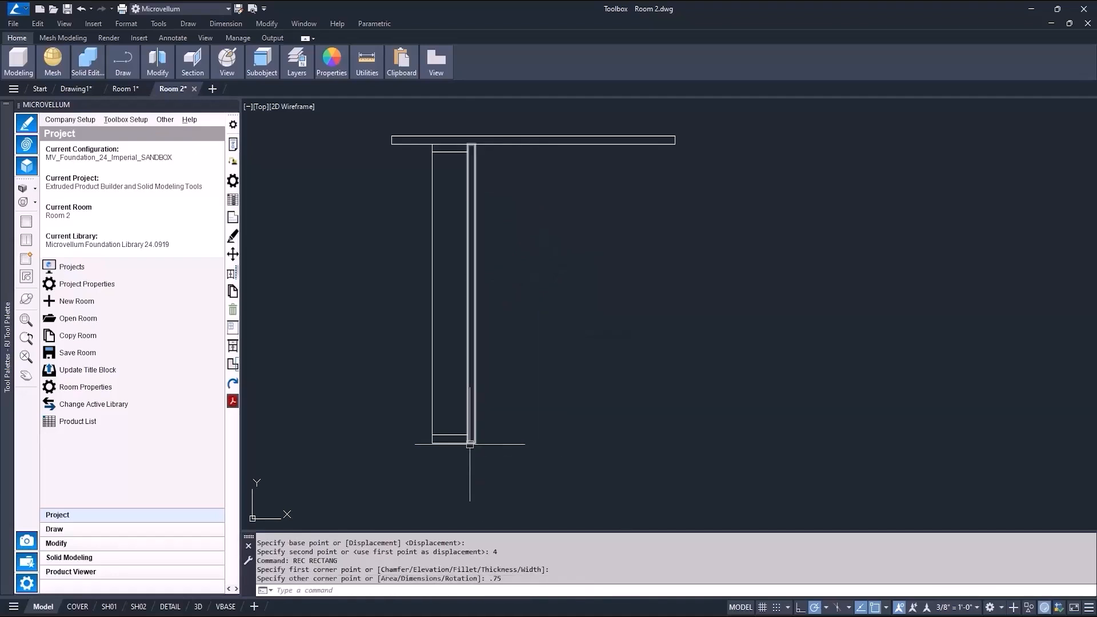
# Draw a matching -0.75-wide rectangle along the stud's left side.
pyautogui.write('rec')
pyautogui.press('Return')
pyautogui.click(432, 435)
pyautogui.write('-.75')
pyautogui.press('Return')
# Review the object snap and dynamic input drafting settings, then cancel.
pyautogui.write('ds')
pyautogui.press('Return')
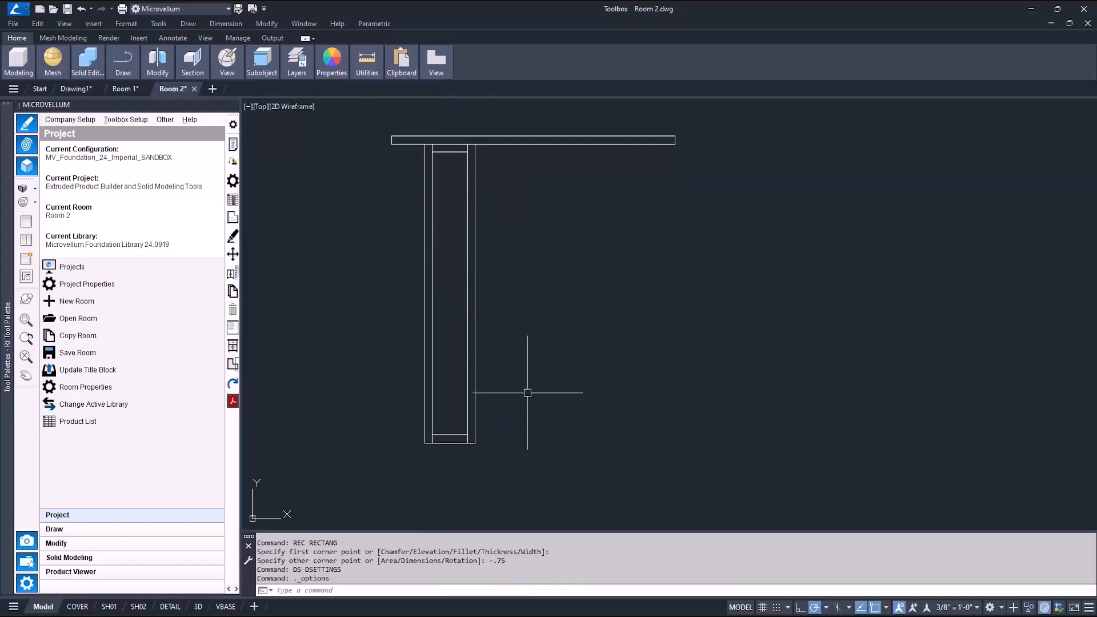
pyautogui.write('ds')
pyautogui.press('Return')
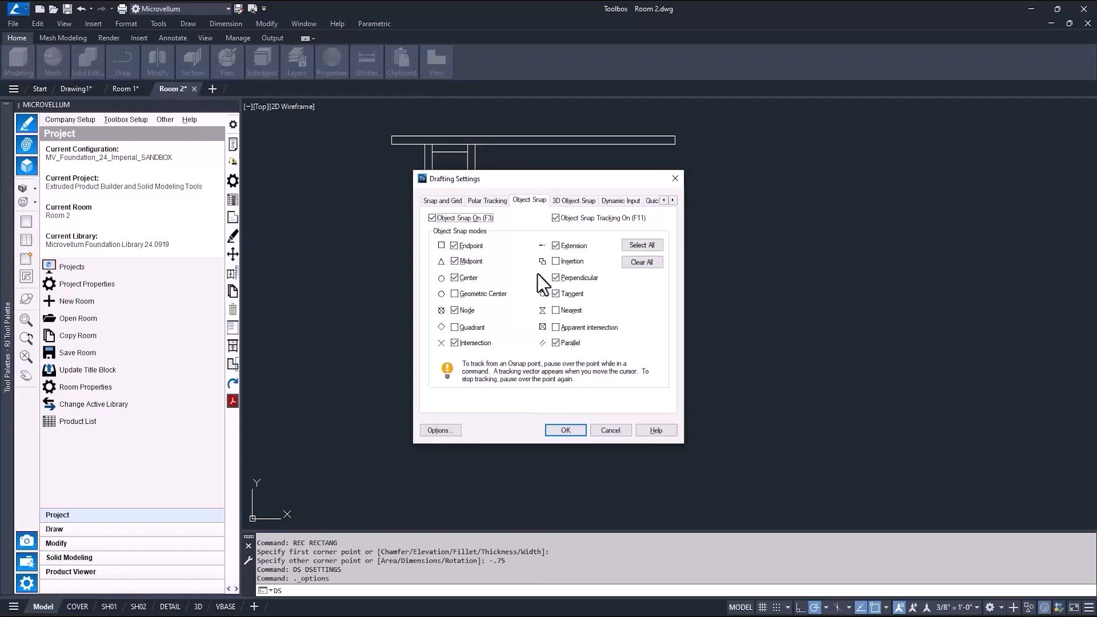
pyautogui.click(625, 204)
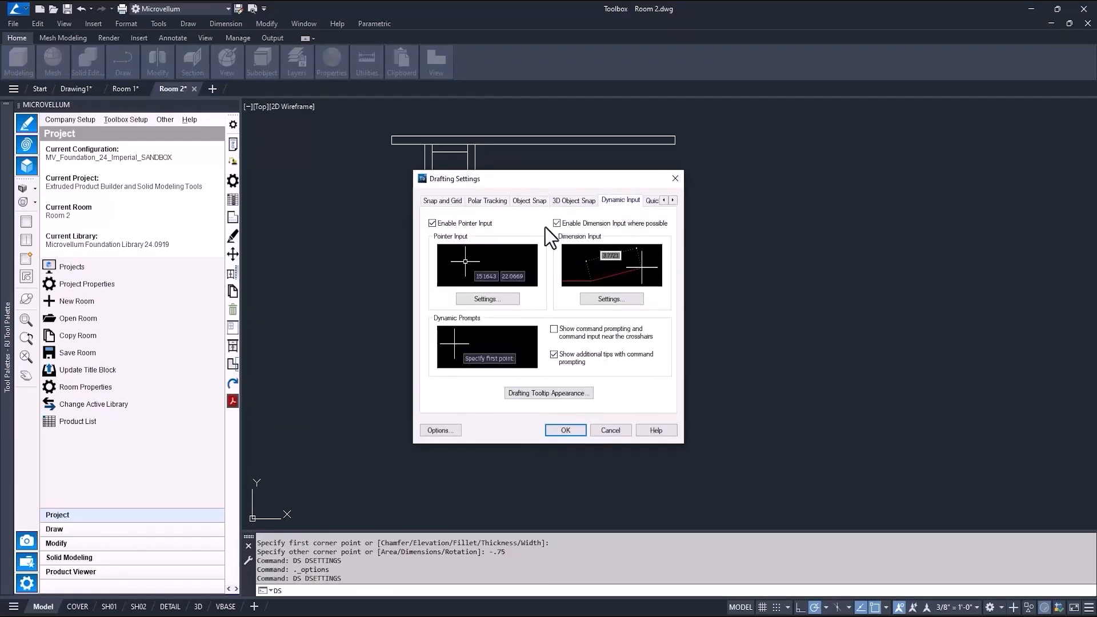
pyautogui.click(609, 428)
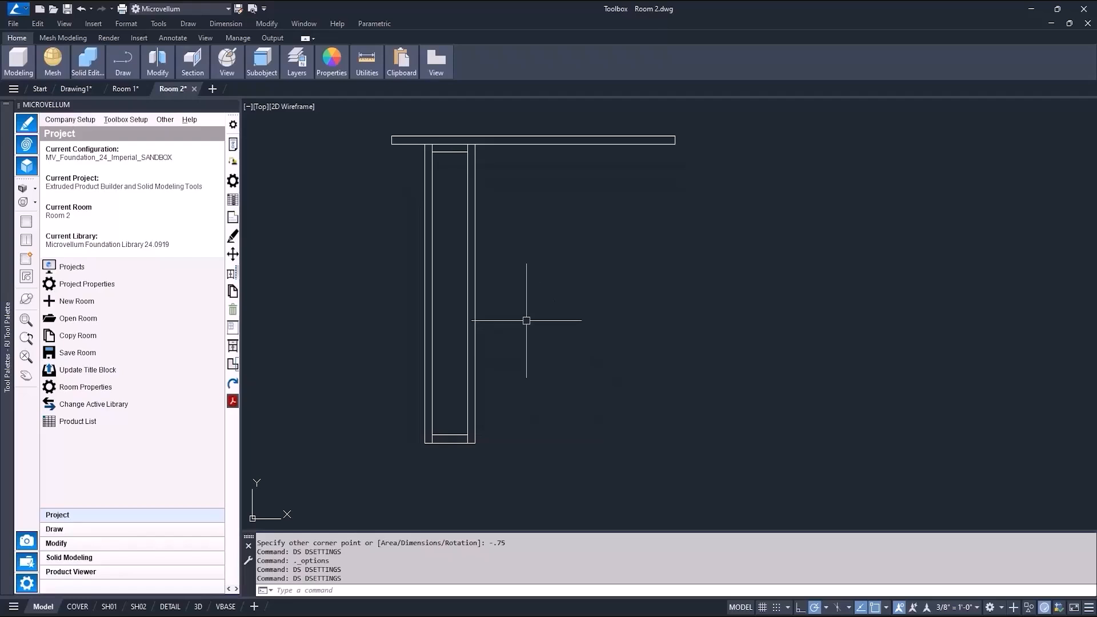
# Split the drawing area into two viewports with a 3D view beside the plan view.
pyautogui.scroll(-5, 526, 320)
pyautogui.moveTo(612, 341); pyautogui.dragTo(489, 330, button='middle')
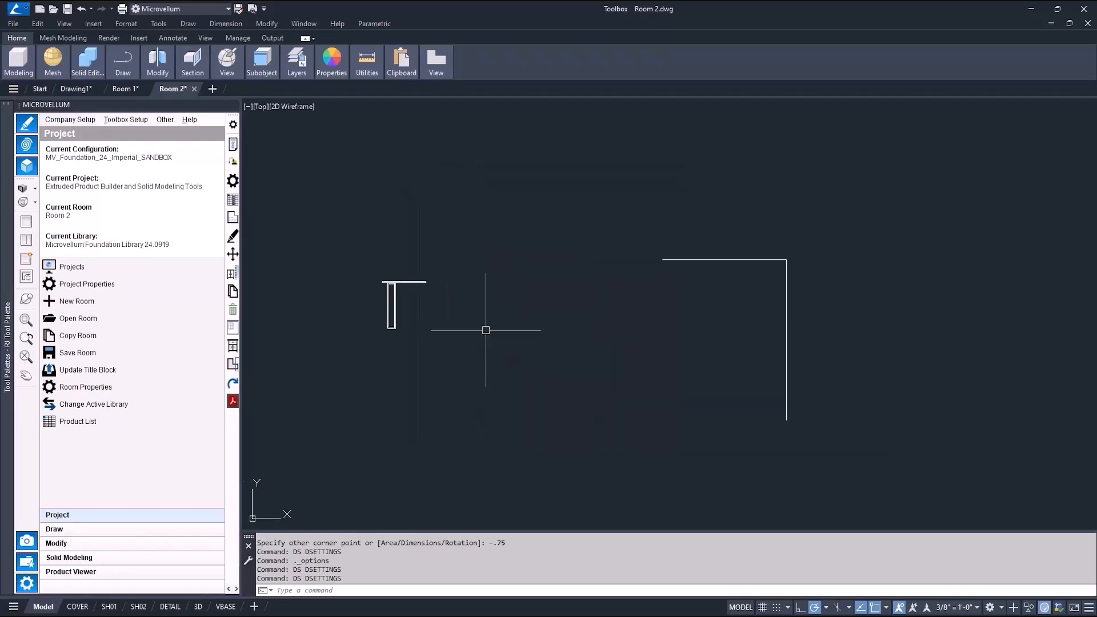
pyautogui.click(23, 239)
pyautogui.moveTo(670, 315); pyautogui.dragTo(455, 314)
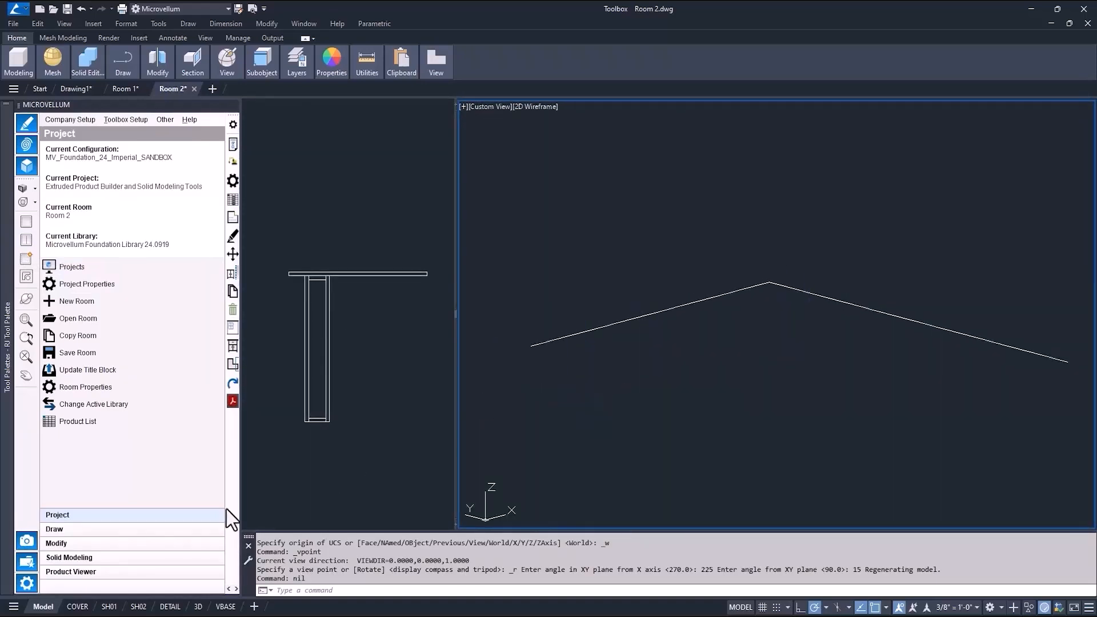
# Open the Solid Modeling Tools panel.
pyautogui.click(90, 557)
pyautogui.click(107, 152)
pyautogui.click(443, 249)
pyautogui.scroll(-2, 563, 382)
pyautogui.moveTo(560, 385); pyautogui.dragTo(564, 375, button='middle')
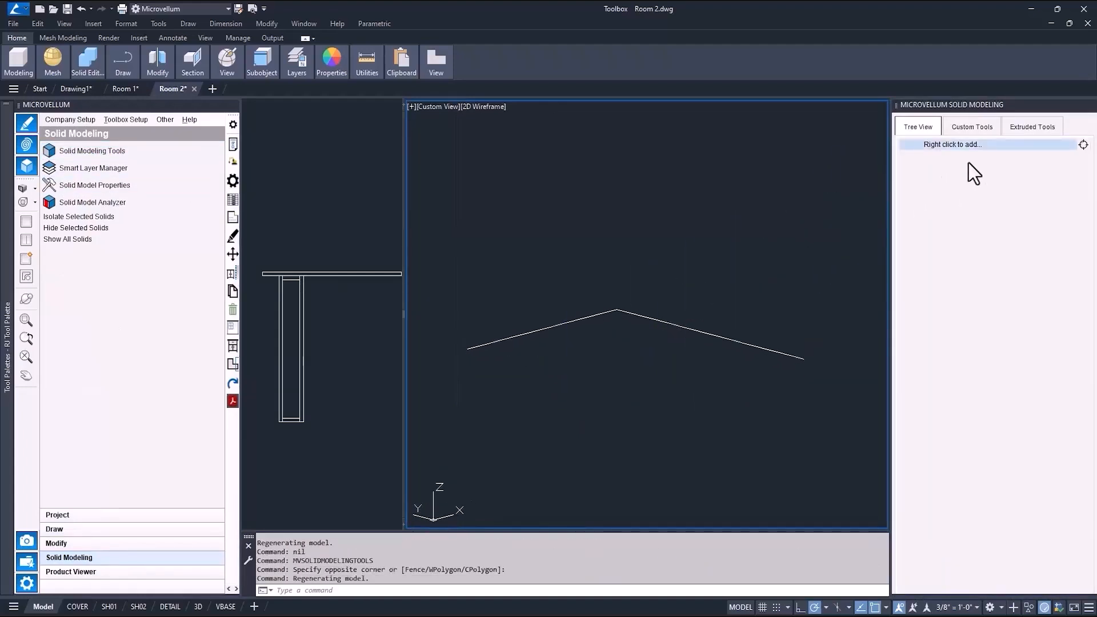
# Add a product named Side Wall using the L-shaped polyline as its construction path, declining sample smart layers.
pyautogui.click(940, 145)
pyautogui.rightClick(943, 147)
pyautogui.click(959, 152)
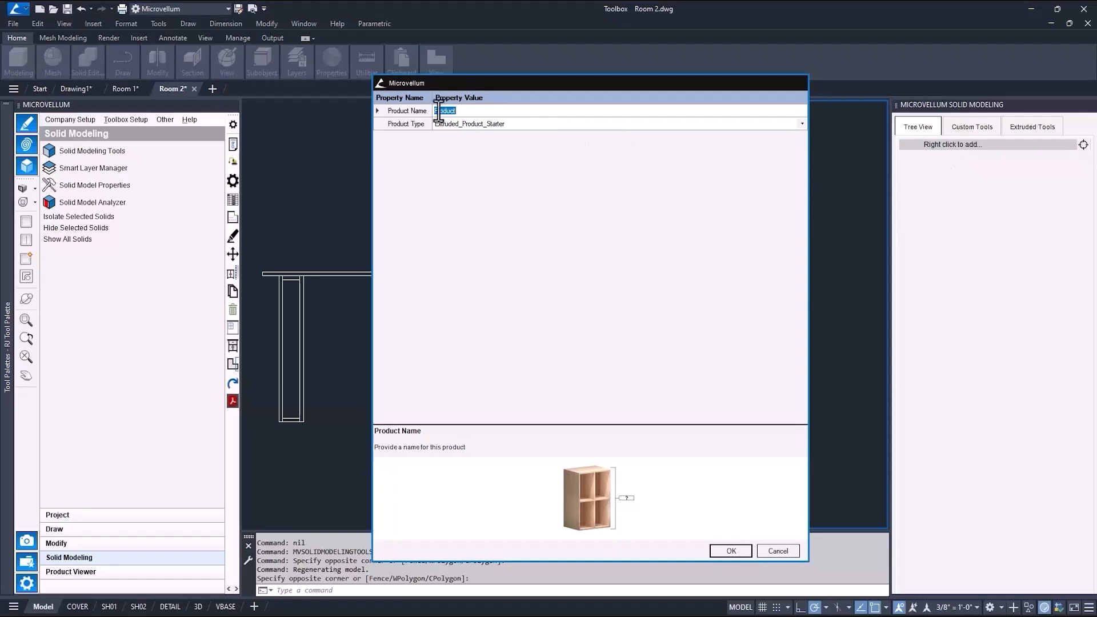
pyautogui.write('Side Wall')
pyautogui.click(730, 551)
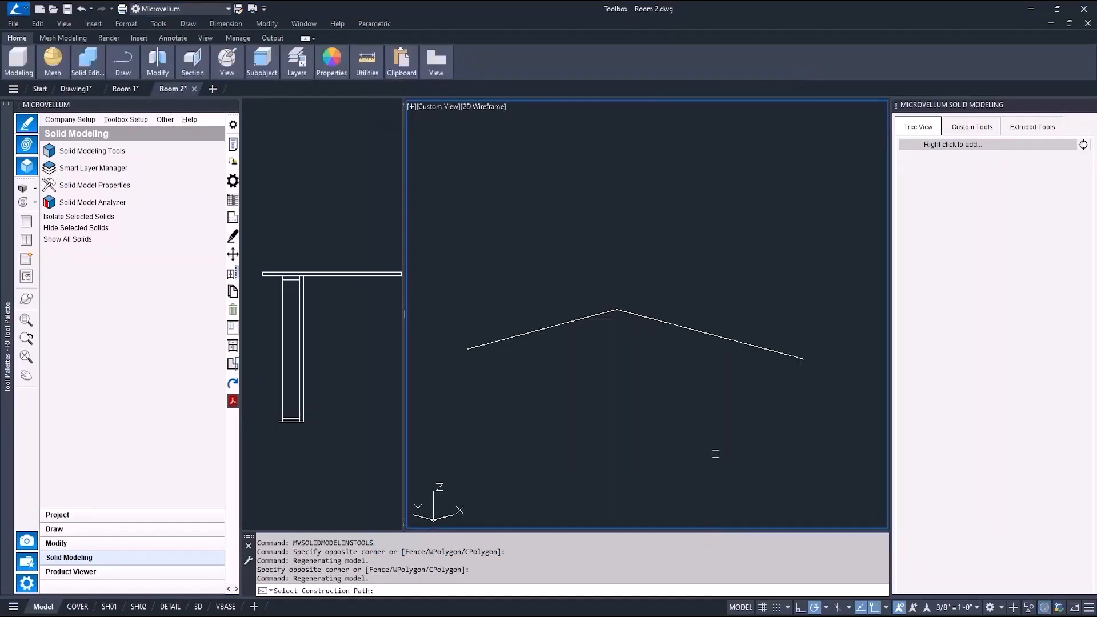
pyautogui.click(684, 326)
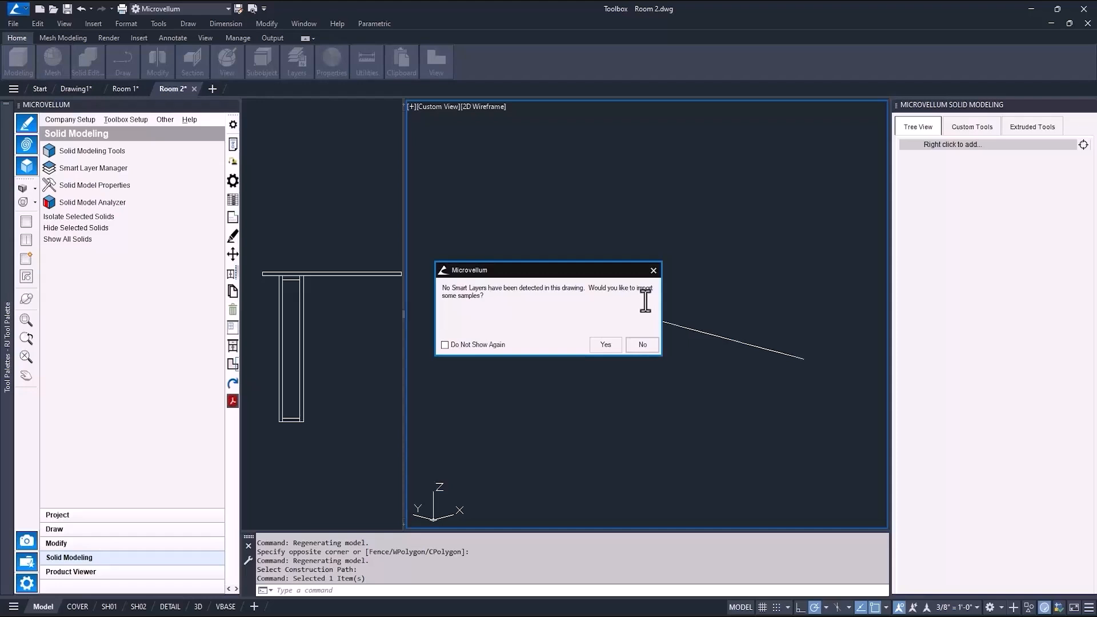
pyautogui.click(642, 344)
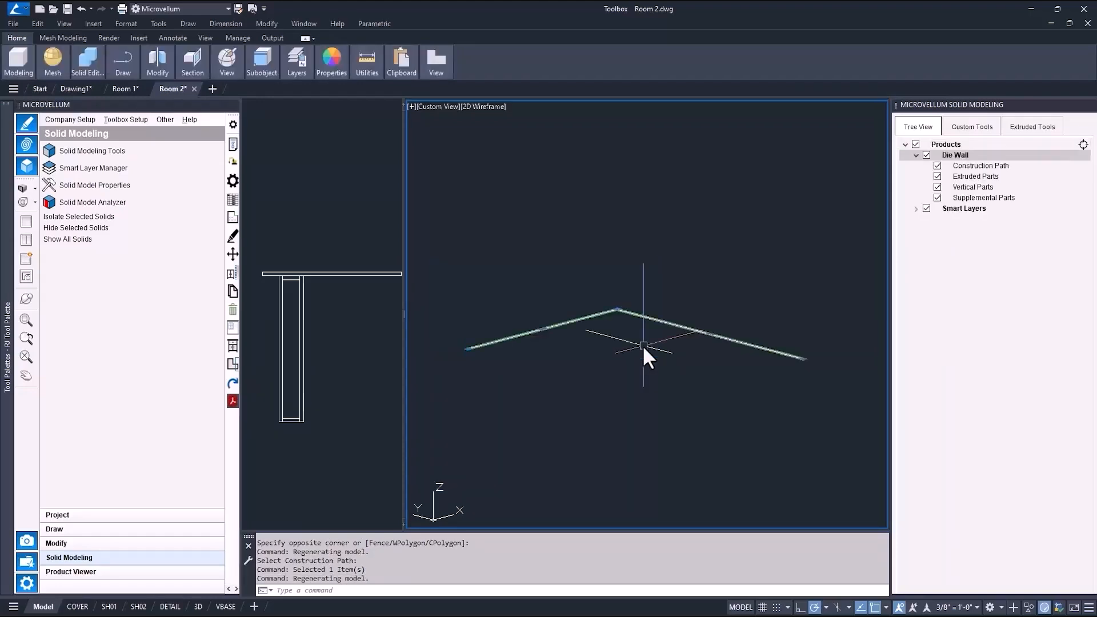
pyautogui.press('Escape')
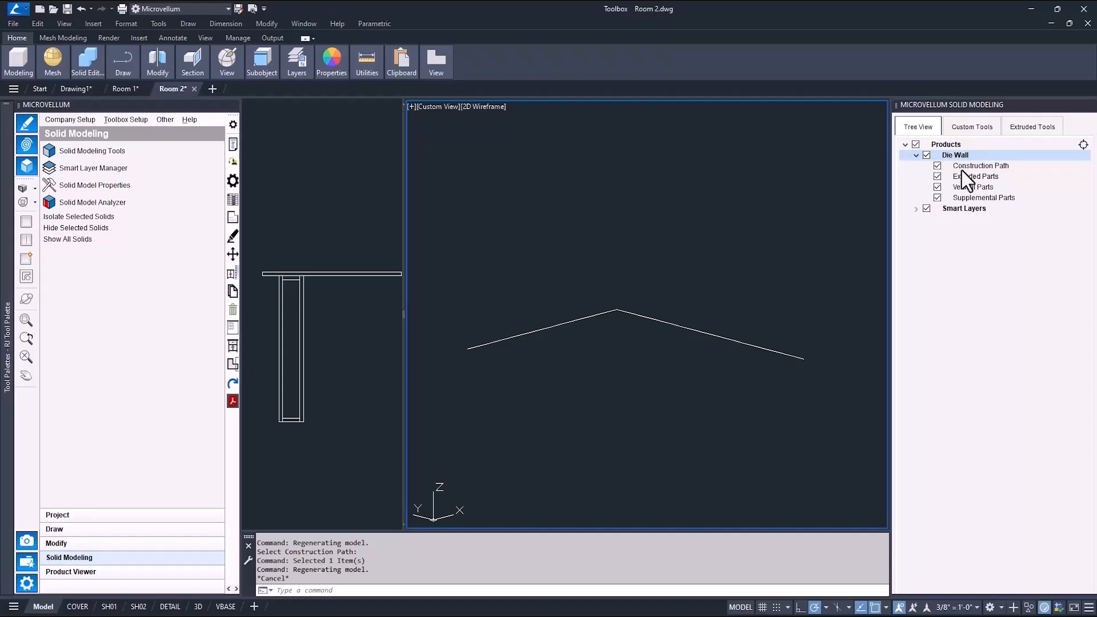
pyautogui.click(938, 166)
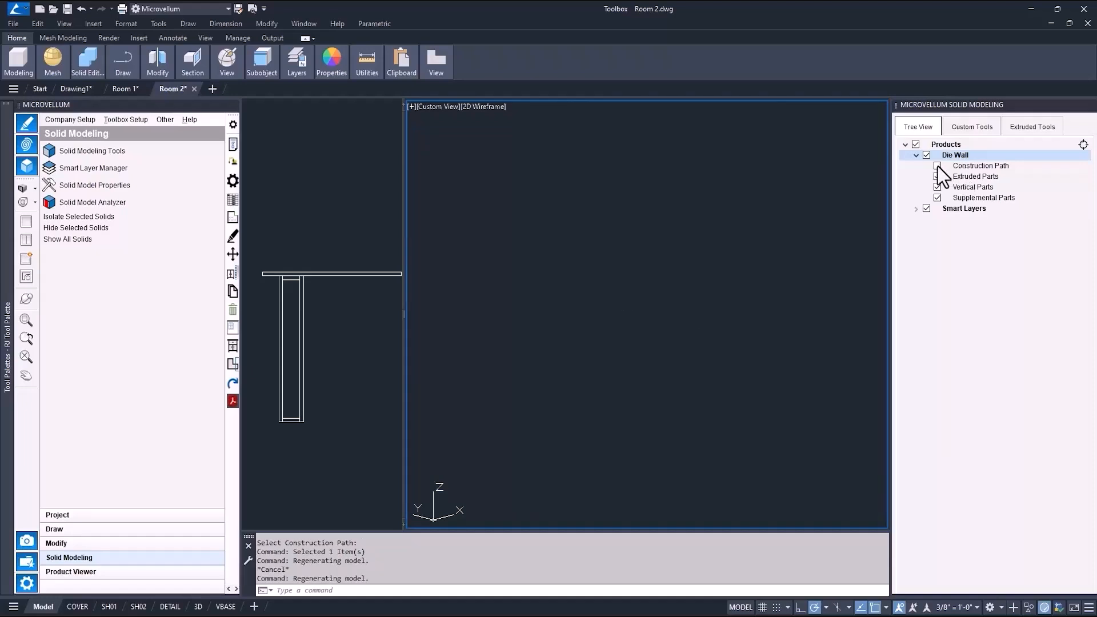
pyautogui.click(937, 166)
# Start assigning extruded parts and window-select the six entities of the stud profile.
pyautogui.click(961, 177)
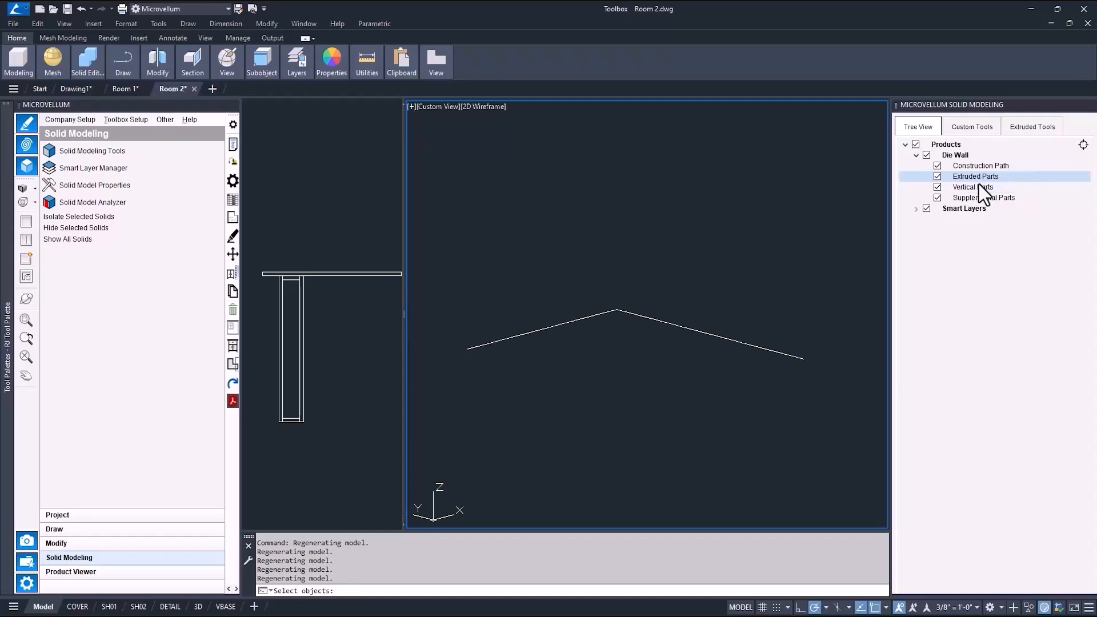
pyautogui.click(386, 440)
pyautogui.click(243, 178)
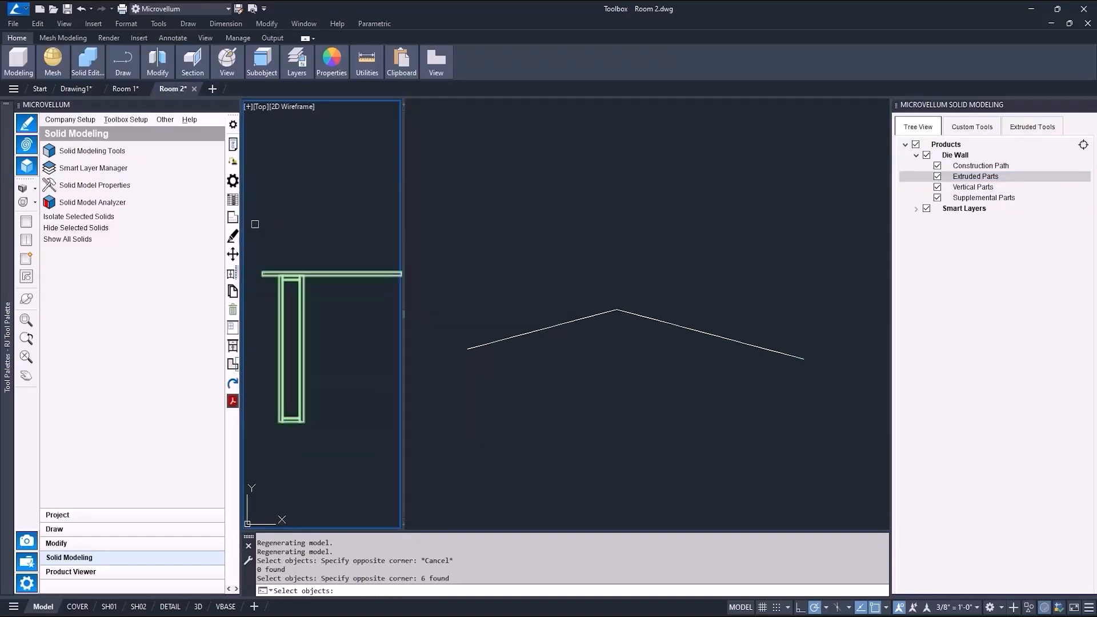
pyautogui.press('Return')
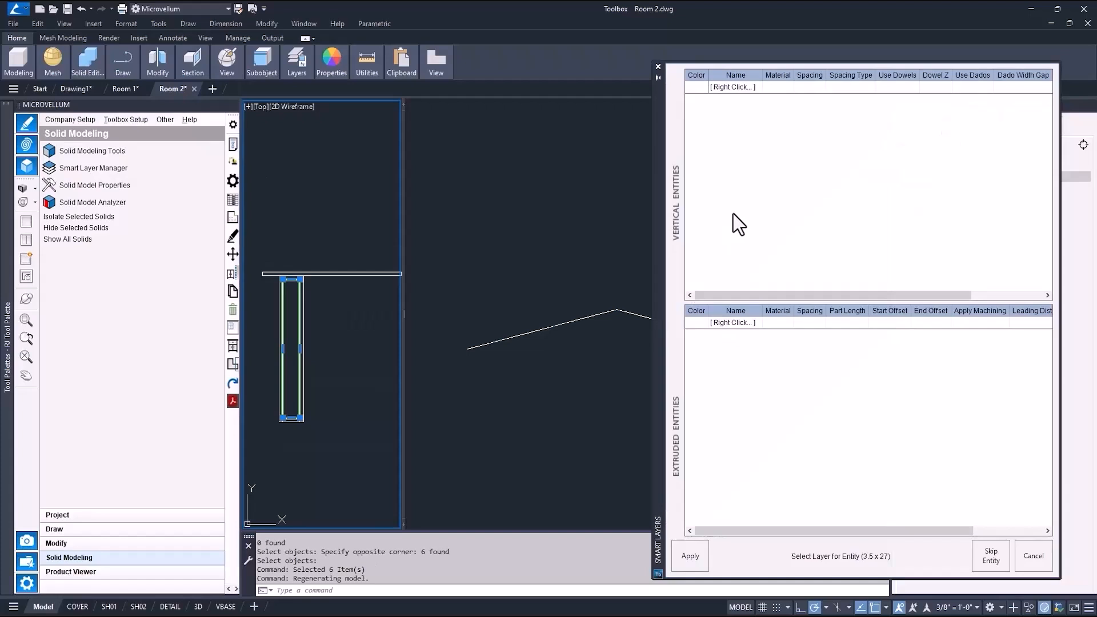
# Add a vertical-entity smart layer named Wall Stud.
pyautogui.rightClick(740, 221)
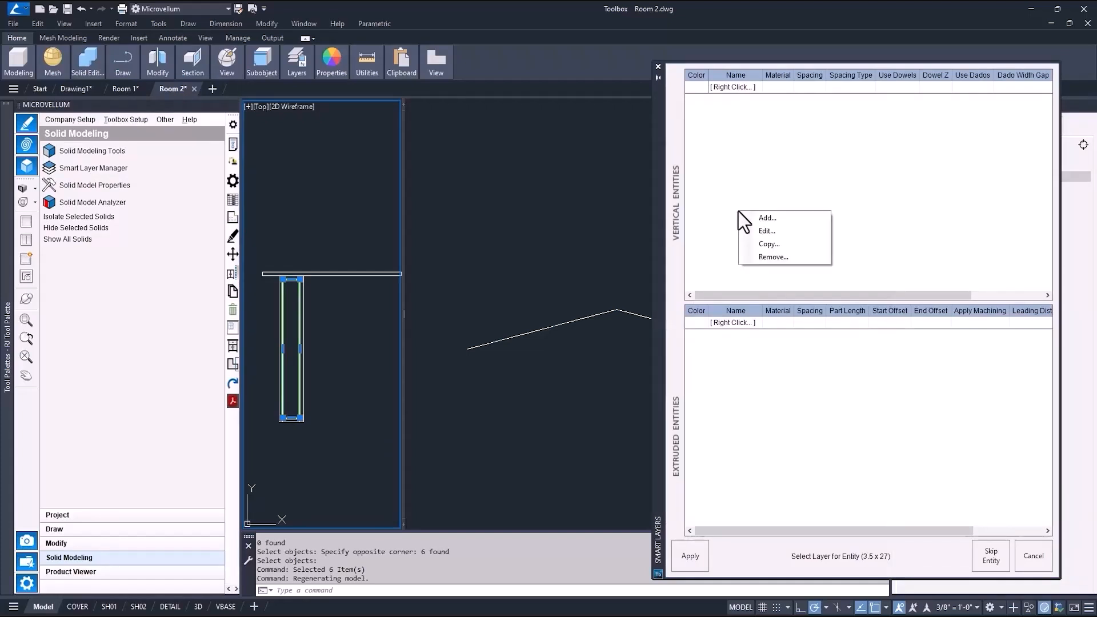
pyautogui.click(767, 217)
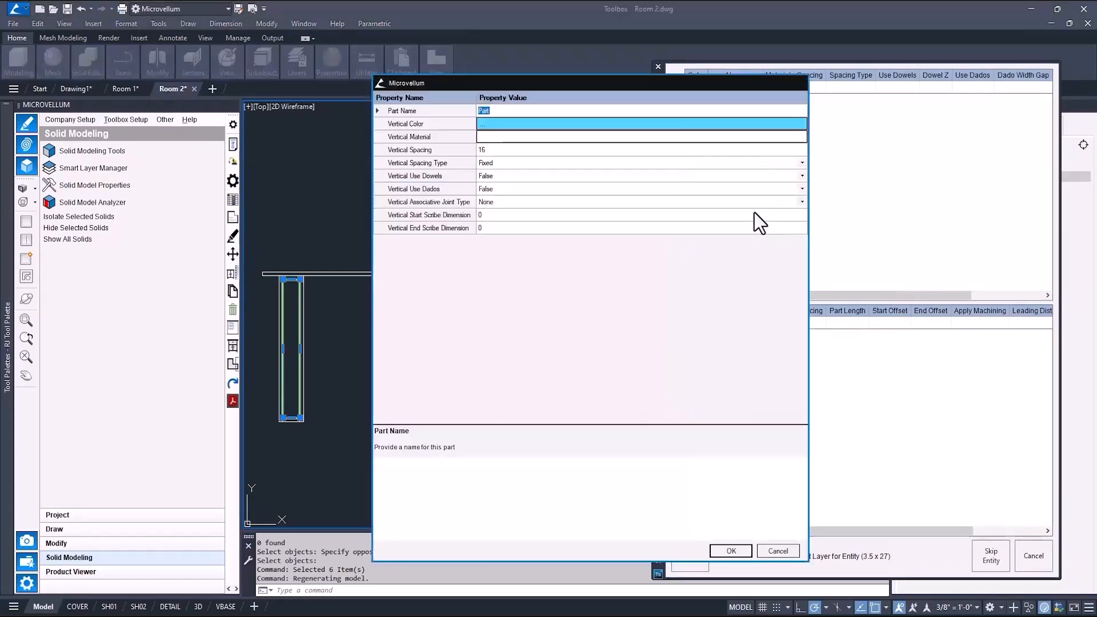
pyautogui.write('Wall Stud')
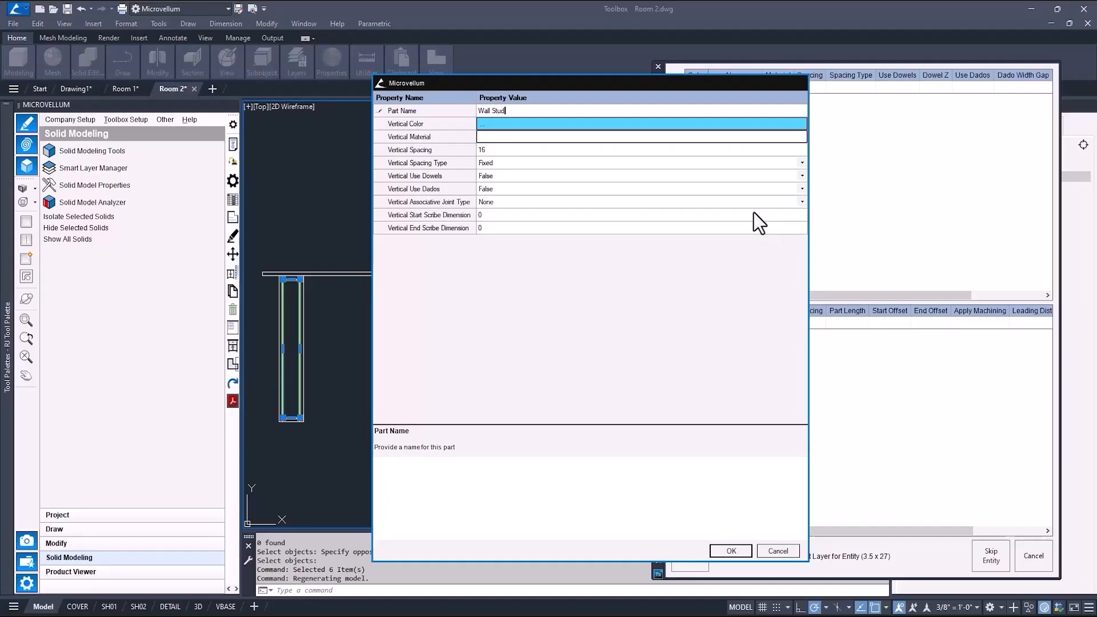
pyautogui.click(485, 124)
pyautogui.click(492, 122)
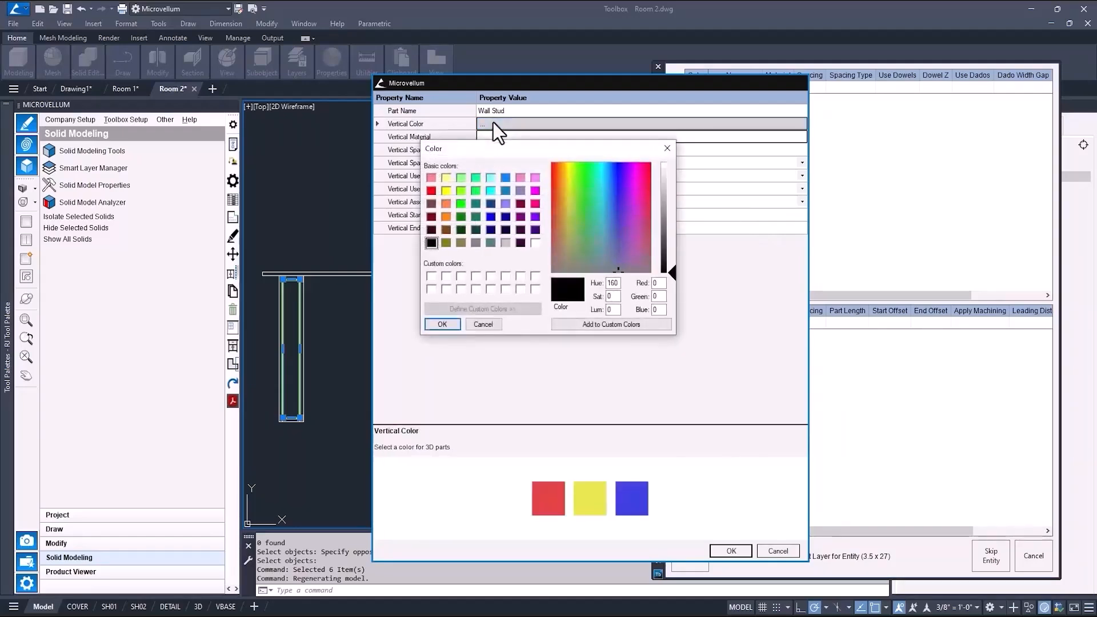
pyautogui.click(474, 326)
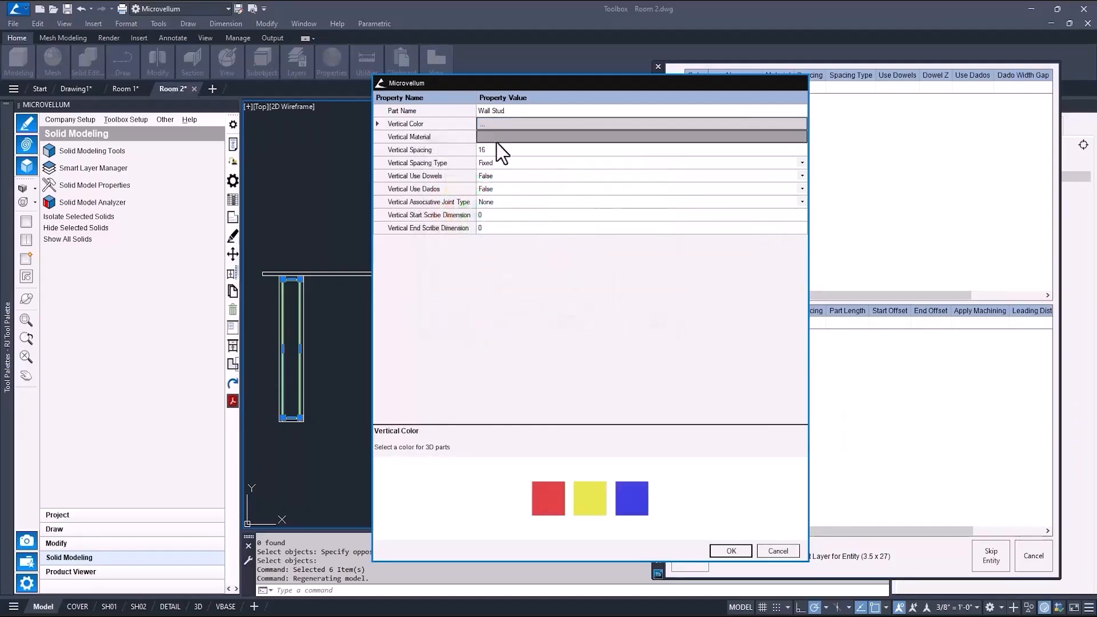
# Set the Wall Stud material to Plywood 0.75in, save the layer, and apply it to the stud entity.
pyautogui.click(503, 138)
pyautogui.click(400, 326)
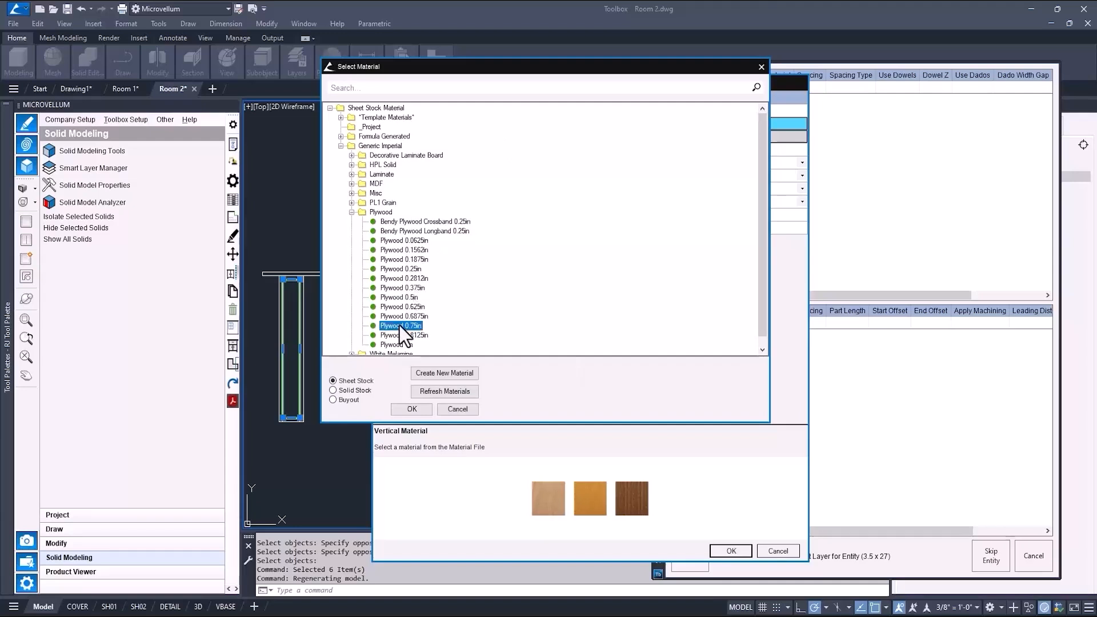
pyautogui.doubleClick(399, 326)
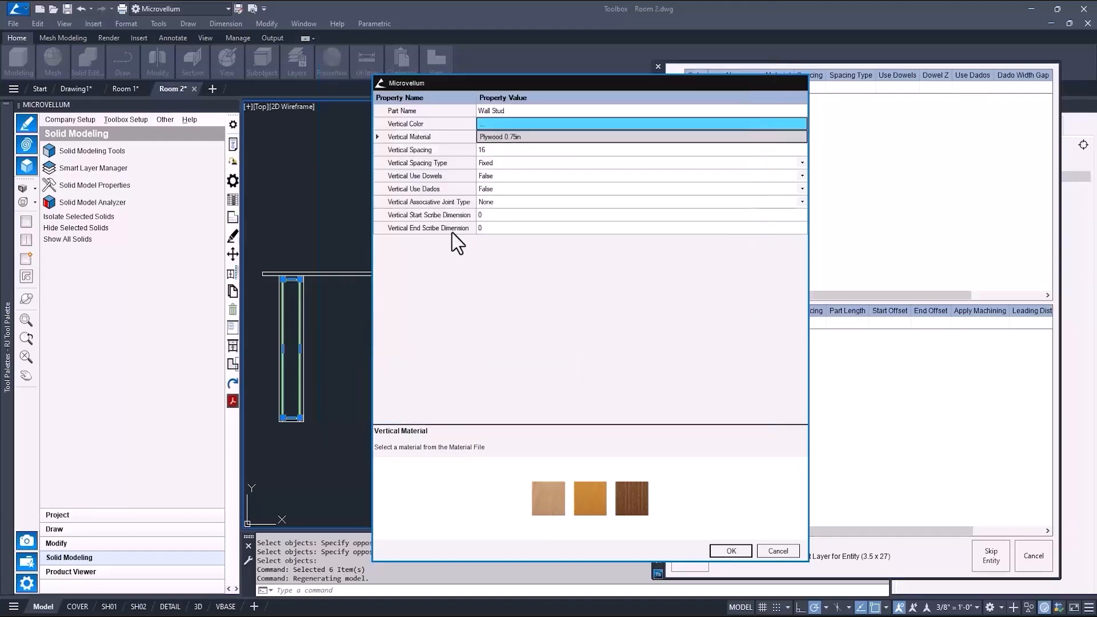
pyautogui.click(495, 163)
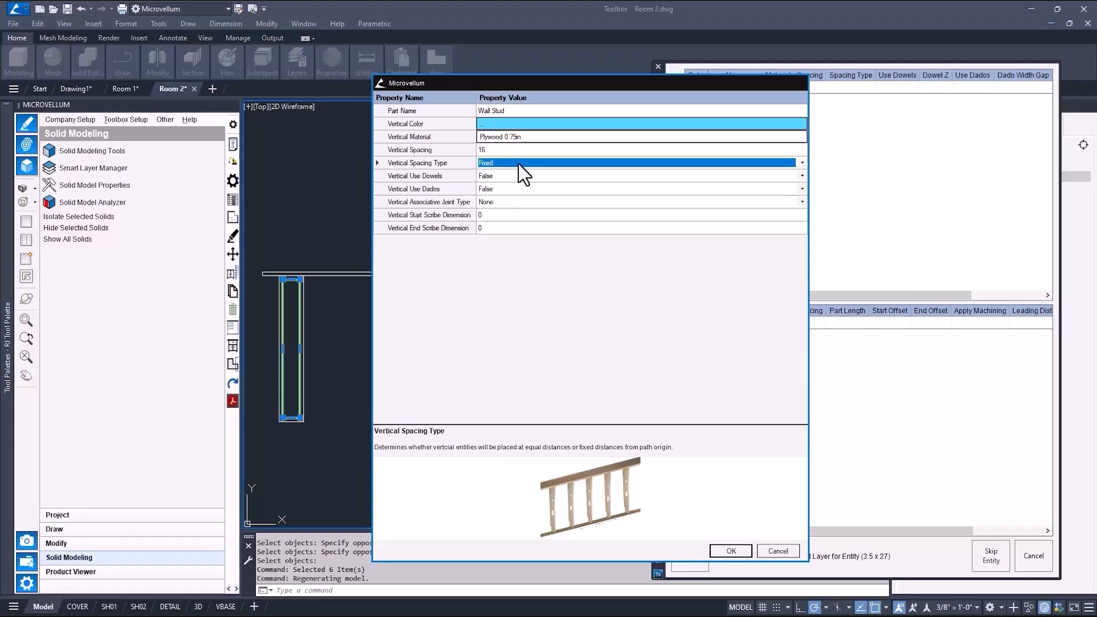
pyautogui.click(803, 163)
pyautogui.click(803, 163)
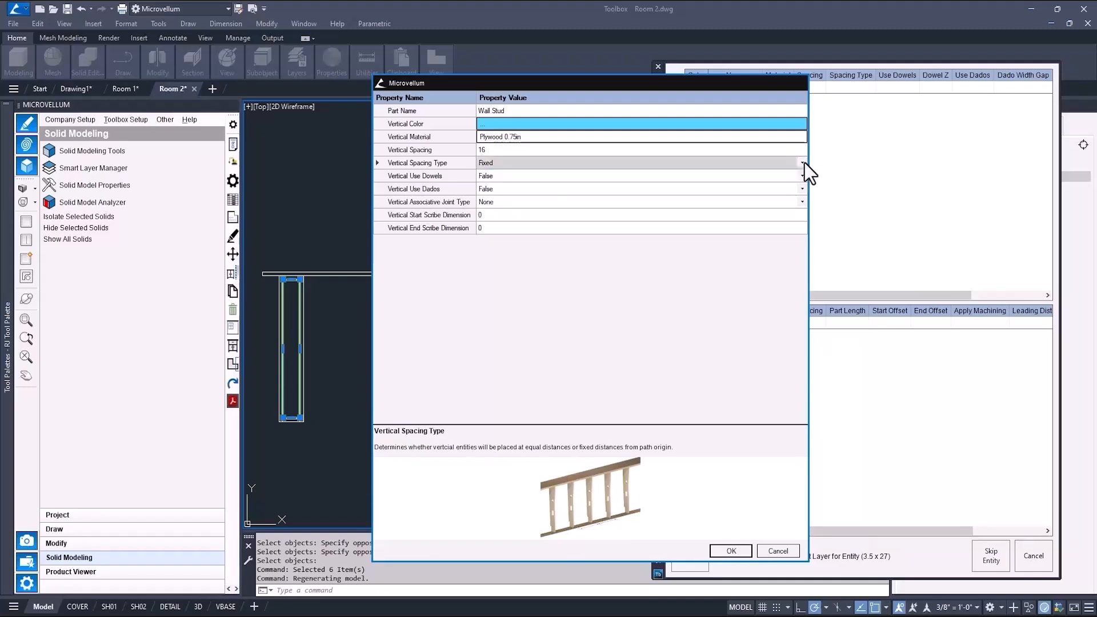
pyautogui.click(779, 201)
pyautogui.click(802, 202)
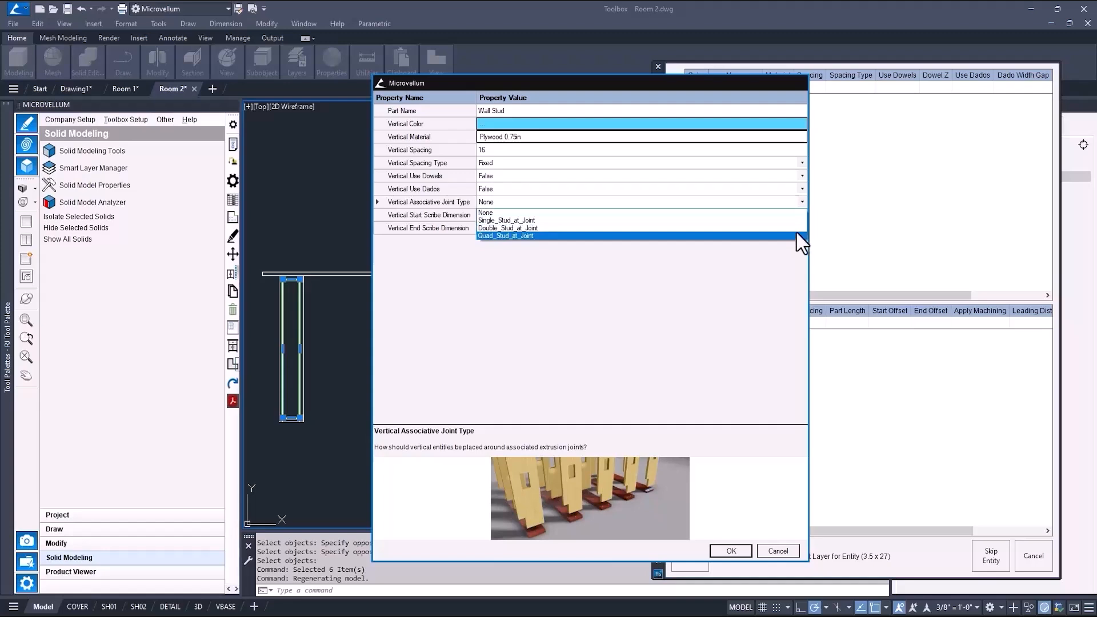
pyautogui.click(790, 212)
pyautogui.click(729, 550)
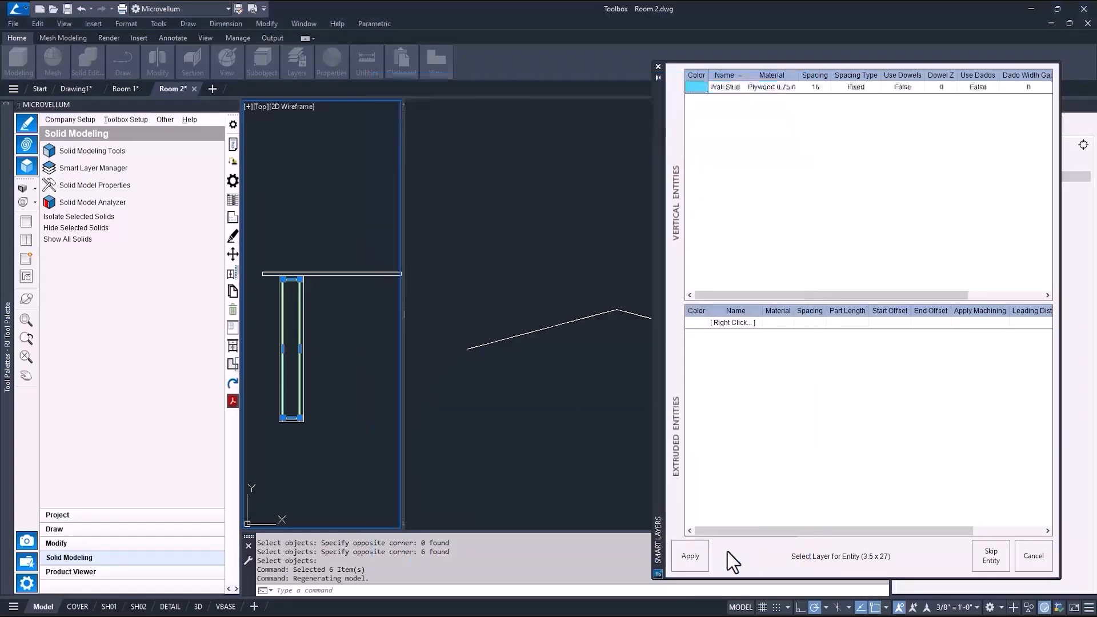
pyautogui.click(697, 557)
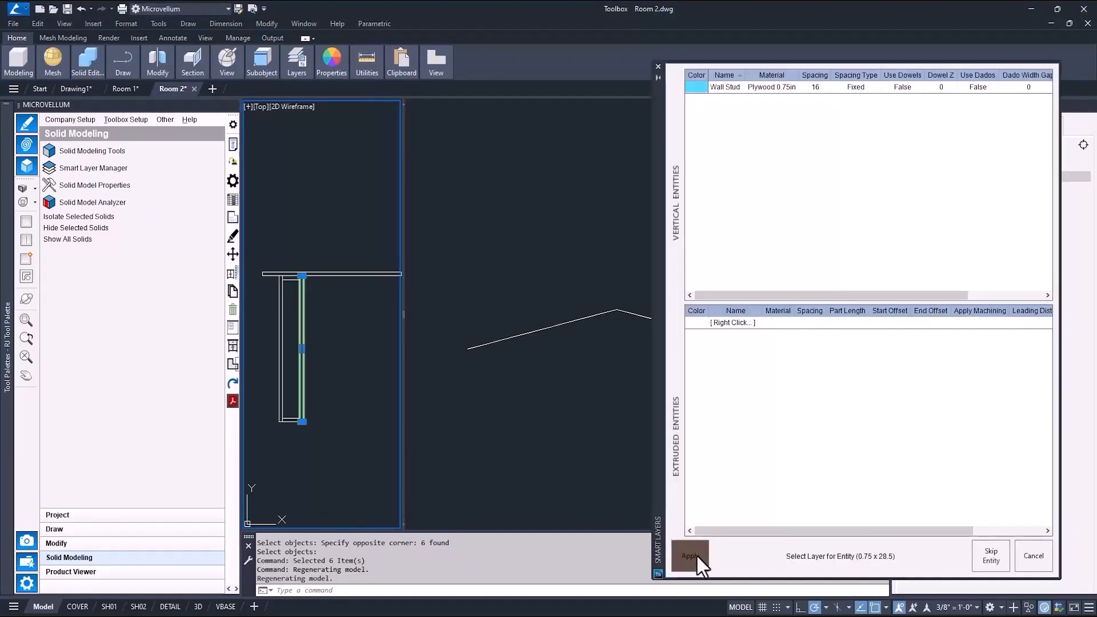
# Add an extruded smart layer Inside Panel with Butt_Before_Corner corner negotiation and apply it to the inner sheet entity.
pyautogui.rightClick(722, 368)
pyautogui.click(759, 372)
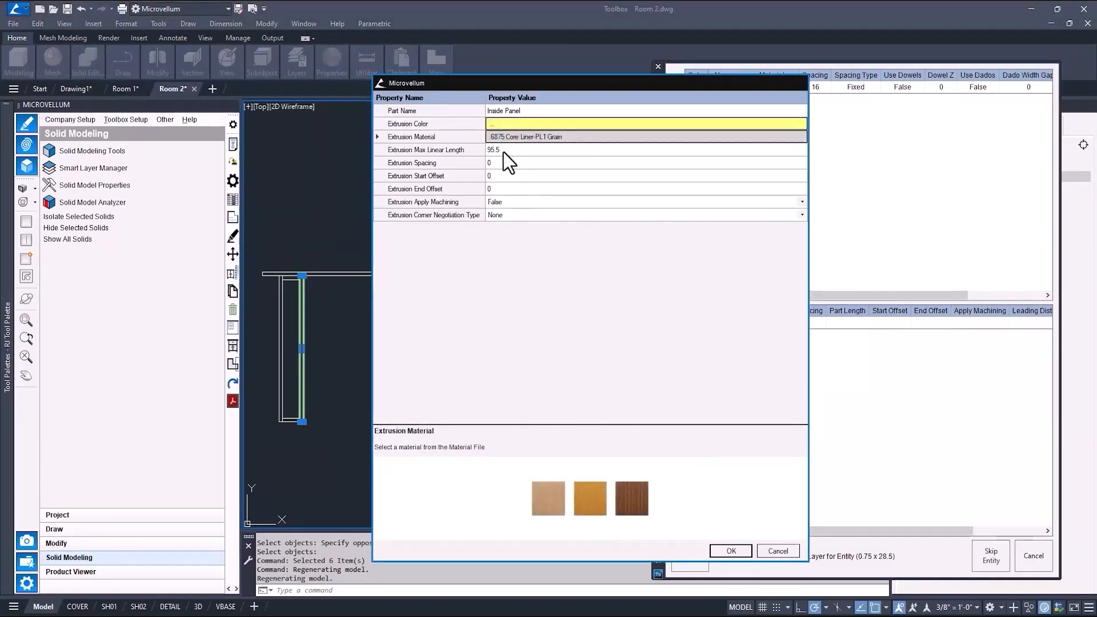
pyautogui.click(503, 152)
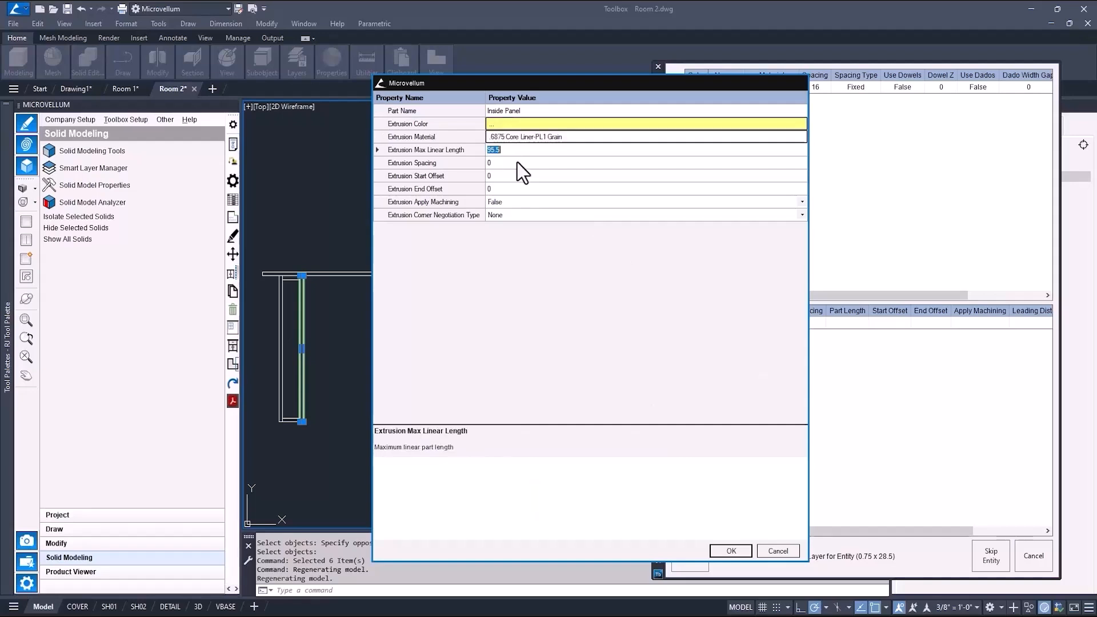
pyautogui.click(516, 163)
pyautogui.click(508, 177)
pyautogui.click(508, 189)
pyautogui.click(515, 201)
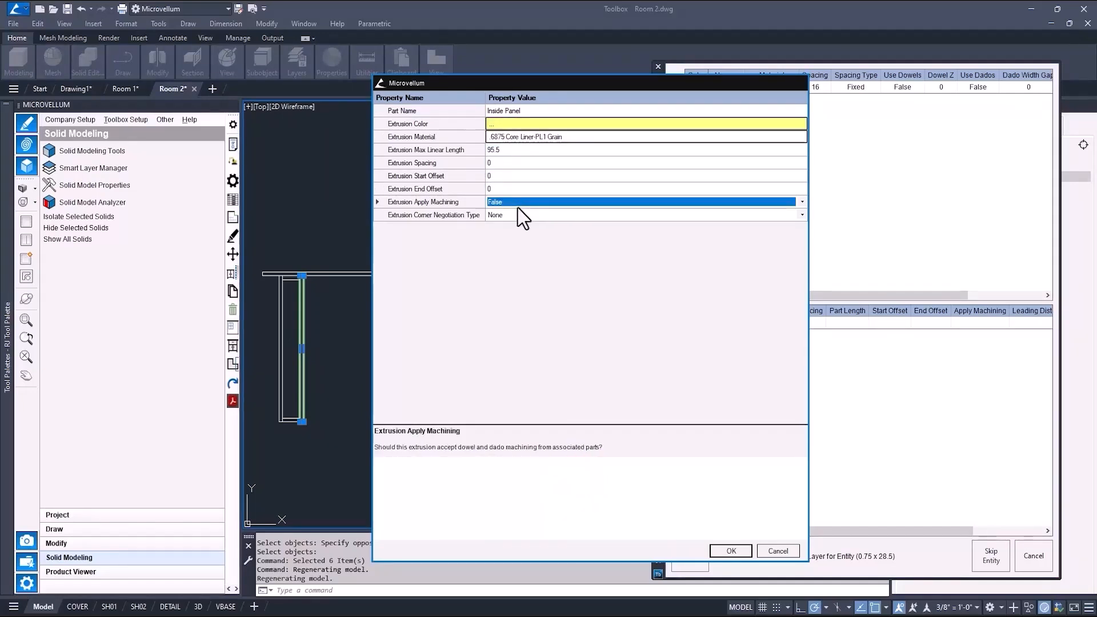
pyautogui.click(523, 215)
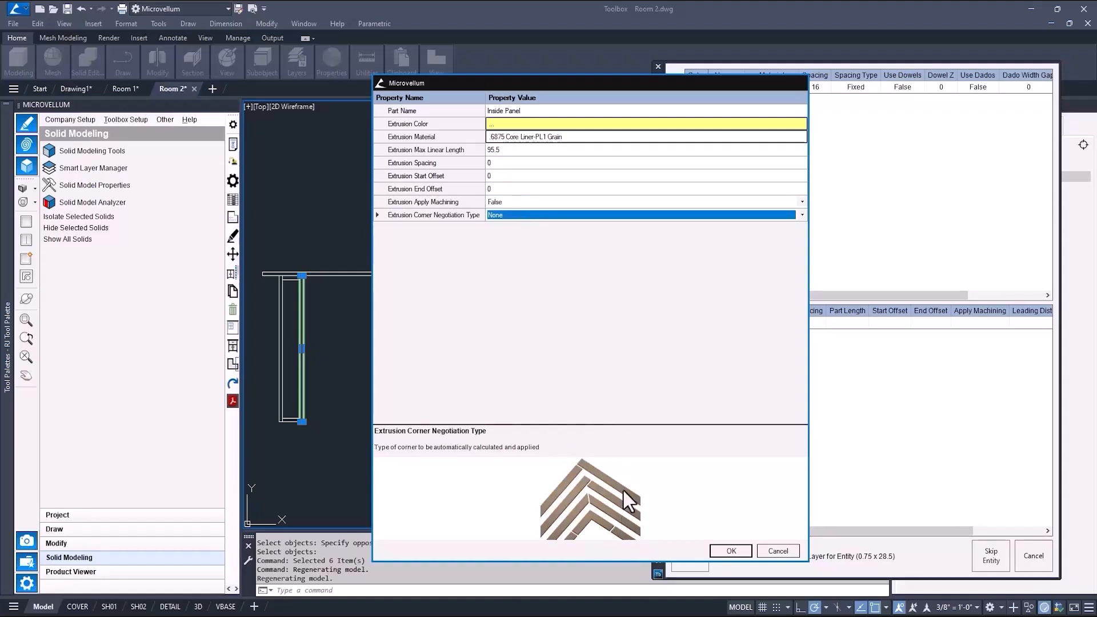
pyautogui.click(801, 215)
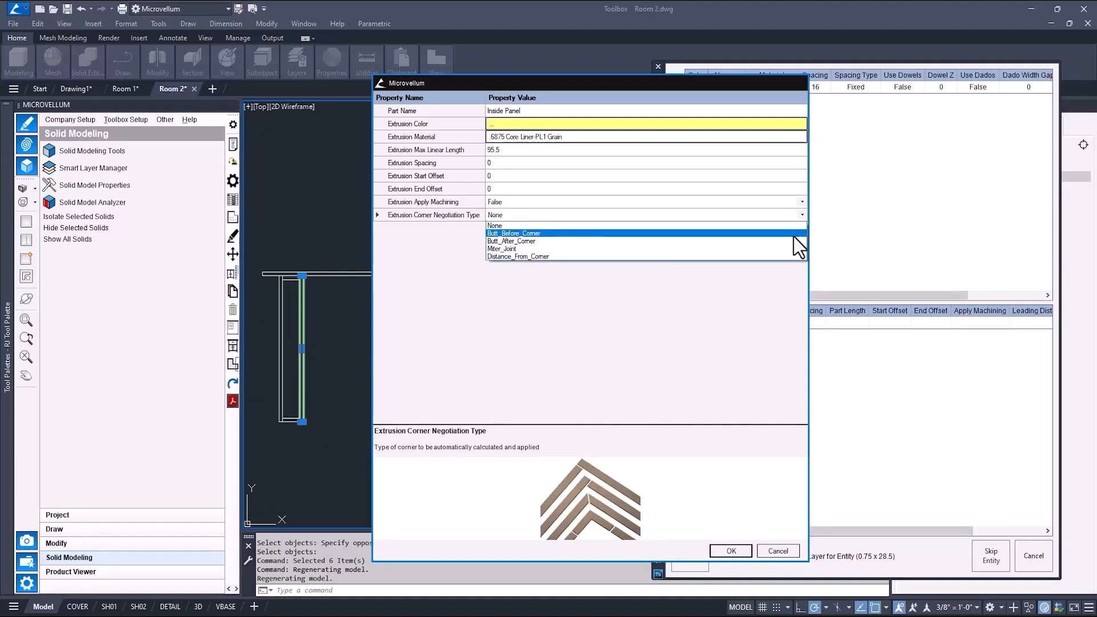
pyautogui.click(786, 238)
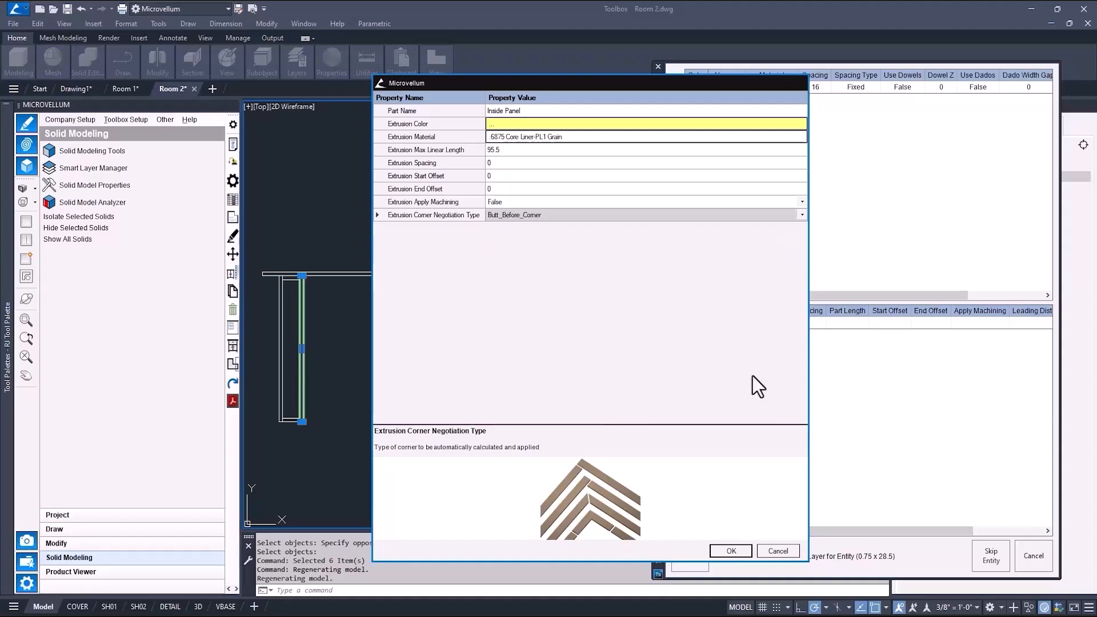
pyautogui.click(725, 550)
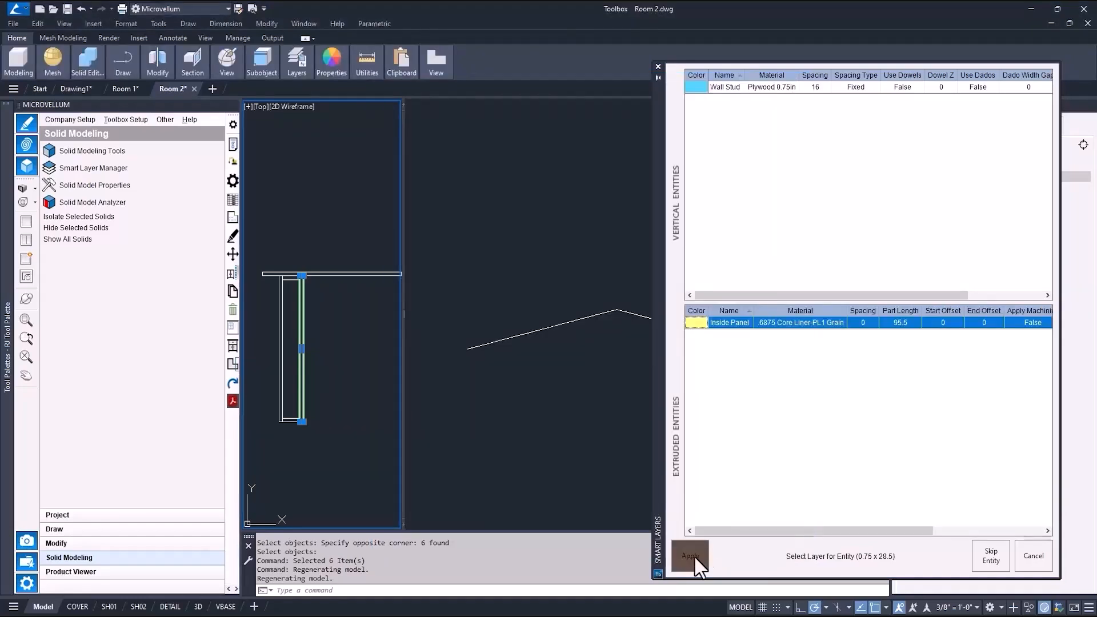
pyautogui.click(692, 555)
# Copy Inside Panel as OutsidePanel with green color and Miter_Joint corners, then apply it to the outer sheet entity.
pyautogui.click(725, 323)
pyautogui.rightClick(723, 324)
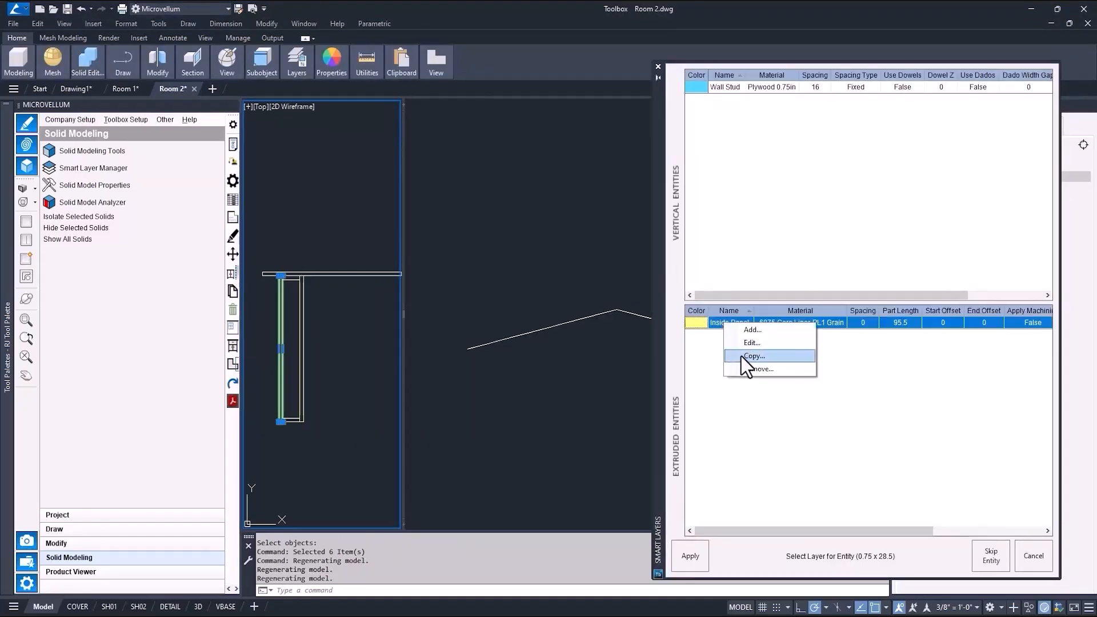
pyautogui.click(741, 355)
pyautogui.write('utside')
pyautogui.click(721, 217)
pyautogui.click(802, 215)
pyautogui.click(740, 249)
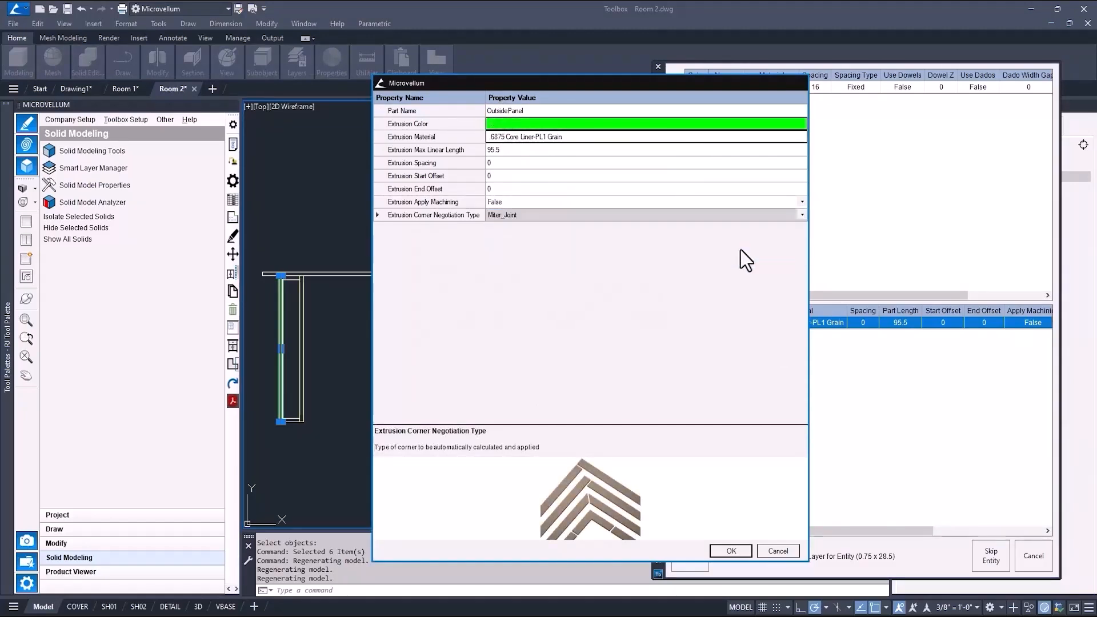
pyautogui.click(731, 550)
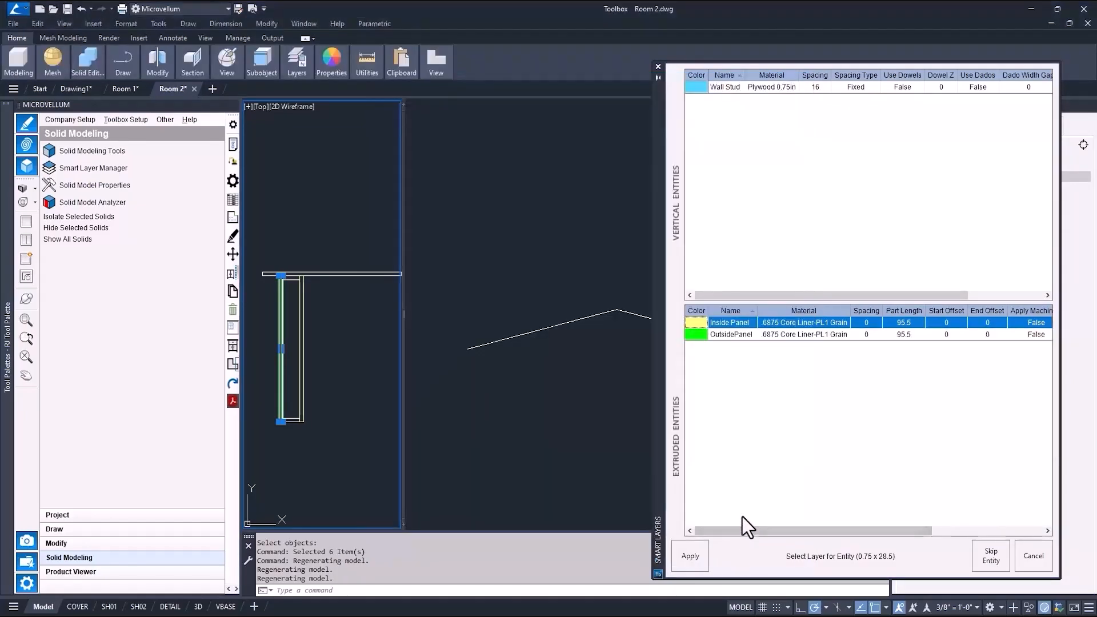
pyautogui.click(729, 336)
pyautogui.click(689, 554)
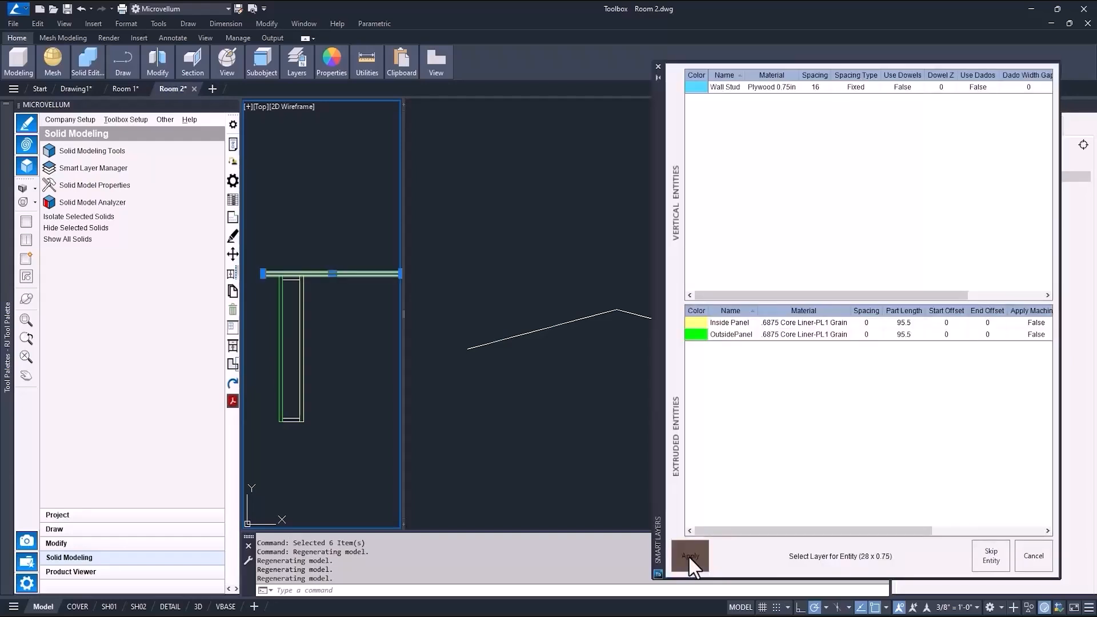
# Assign Subtop to the wide horizontal entity and add a Top Plate layer with Distance_From_Corner corner negotiation.
pyautogui.rightClick(717, 404)
pyautogui.click(690, 556)
pyautogui.rightClick(712, 384)
pyautogui.click(741, 389)
pyautogui.write('Top Plate')
pyautogui.click(801, 214)
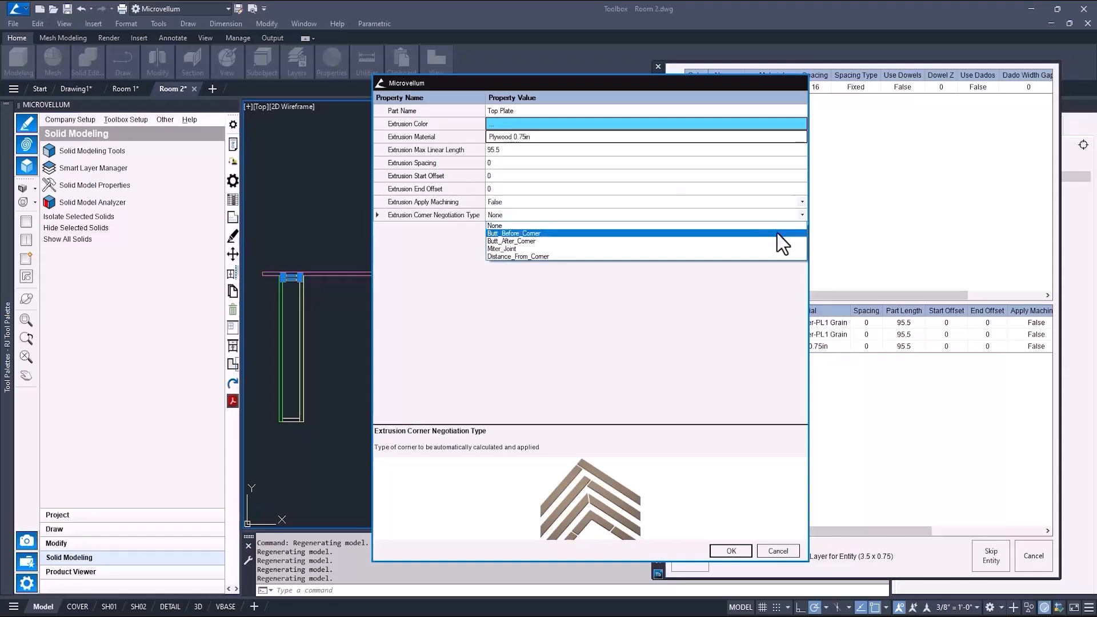
pyautogui.click(775, 256)
pyautogui.click(510, 229)
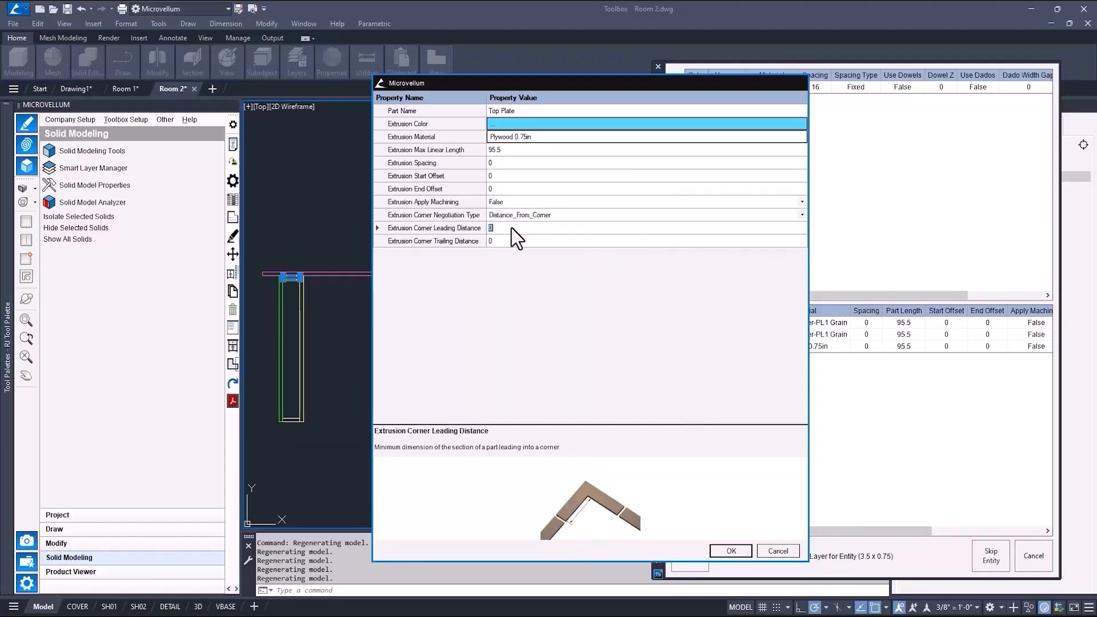
pyautogui.press('Tab')
pyautogui.click(732, 547)
# Apply Top Plate to the upper plate entity, and copy it as Bottom Plate for the lower plate entity.
pyautogui.click(719, 358)
pyautogui.click(690, 556)
pyautogui.click(718, 358)
pyautogui.rightClick(718, 362)
pyautogui.click(748, 395)
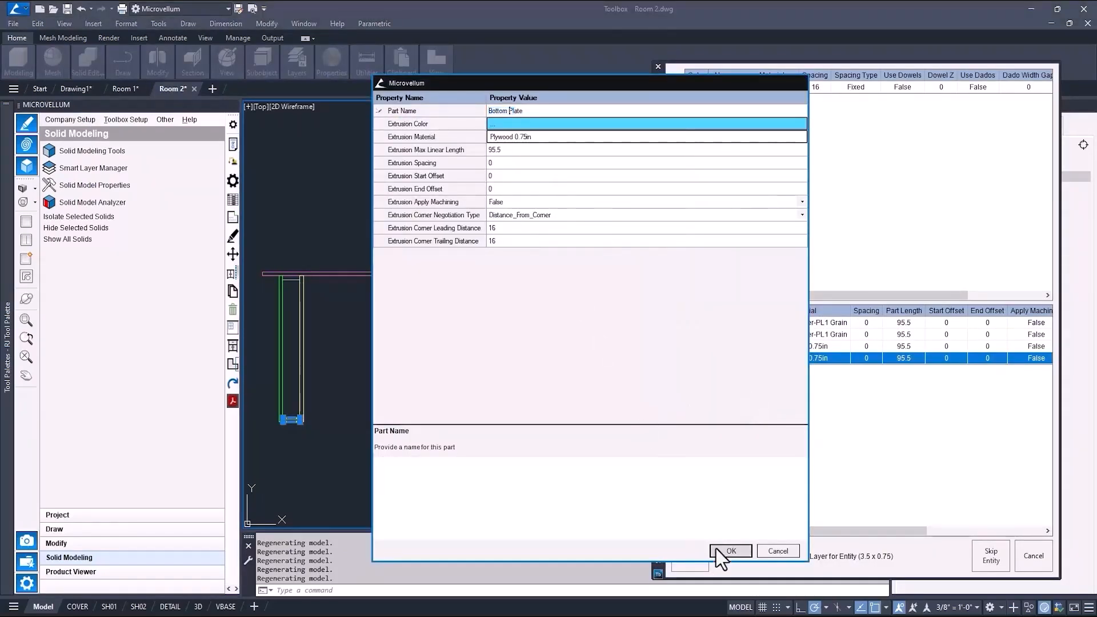
pyautogui.click(714, 550)
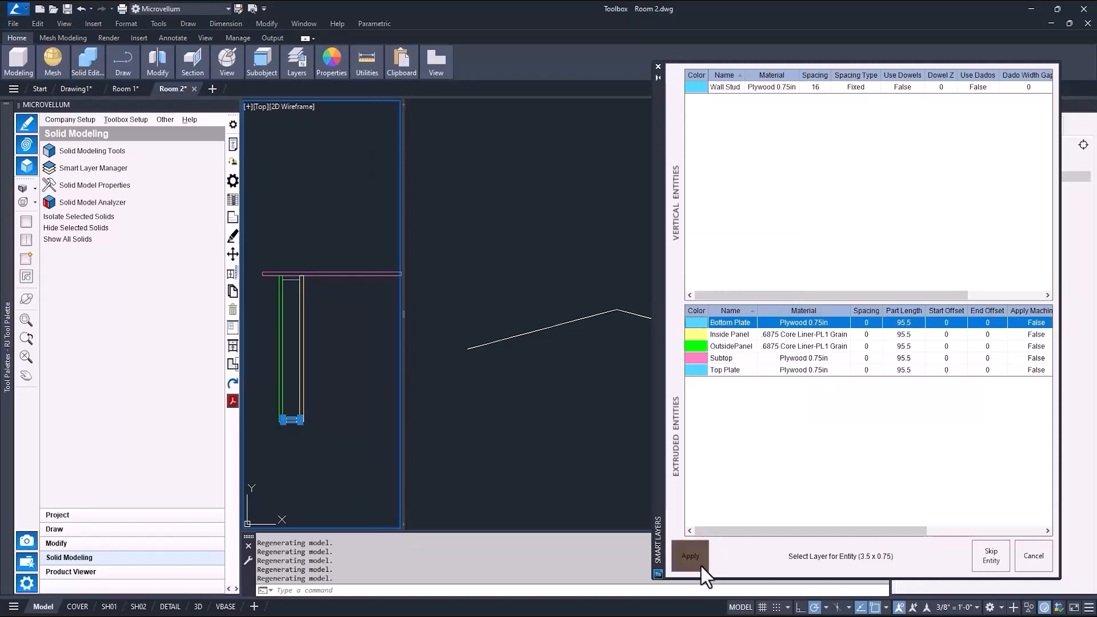
pyautogui.click(701, 566)
# Finish the layer assignment and shade the 3D viewport in the Conceptual visual style.
pyautogui.click(697, 438)
pyautogui.press('Escape')
pyautogui.hotkey('ctrl', 'shift', 'c')
# Orbit and zoom around the generated wall in the 3D viewport to inspect its parts.
pyautogui.scroll(5, 649, 405)
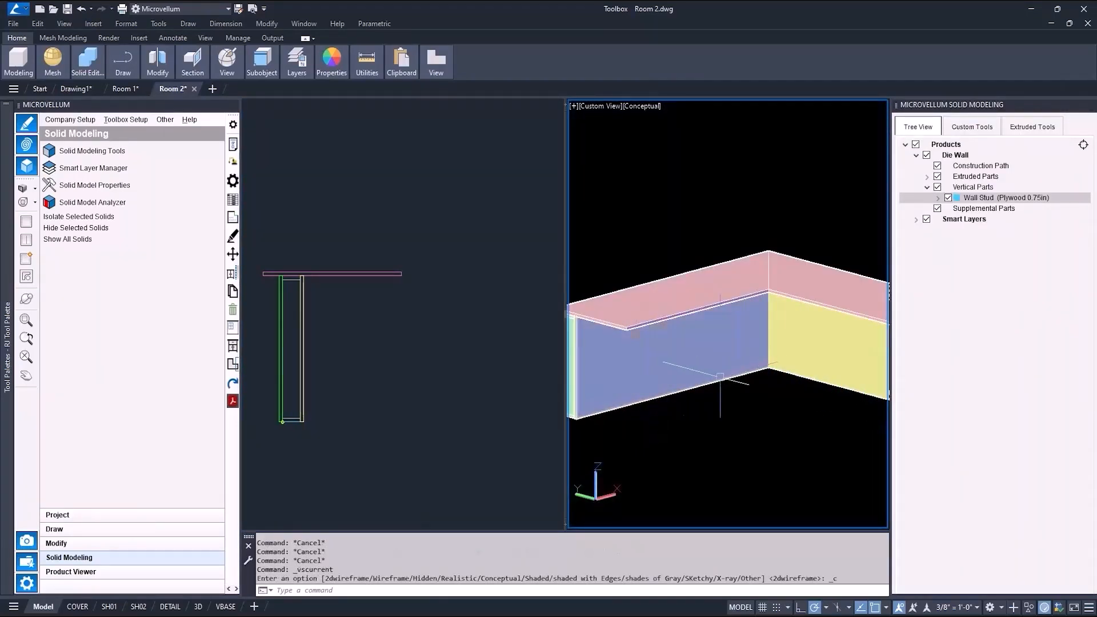
pyautogui.keyDown('shift'); pyautogui.moveTo(771, 392); pyautogui.dragTo(695, 428, button='middle'); pyautogui.keyUp('shift')
pyautogui.scroll(6, 617, 403)
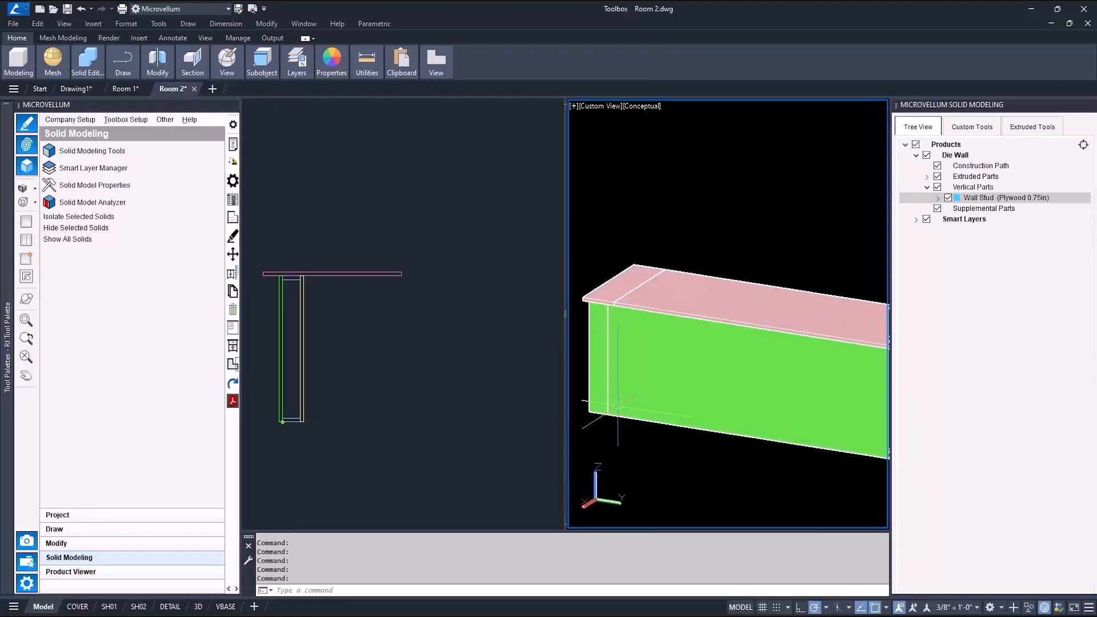
pyautogui.scroll(-6, 617, 405)
pyautogui.keyDown('shift'); pyautogui.moveTo(674, 315); pyautogui.dragTo(684, 325, button='middle'); pyautogui.keyUp('shift')
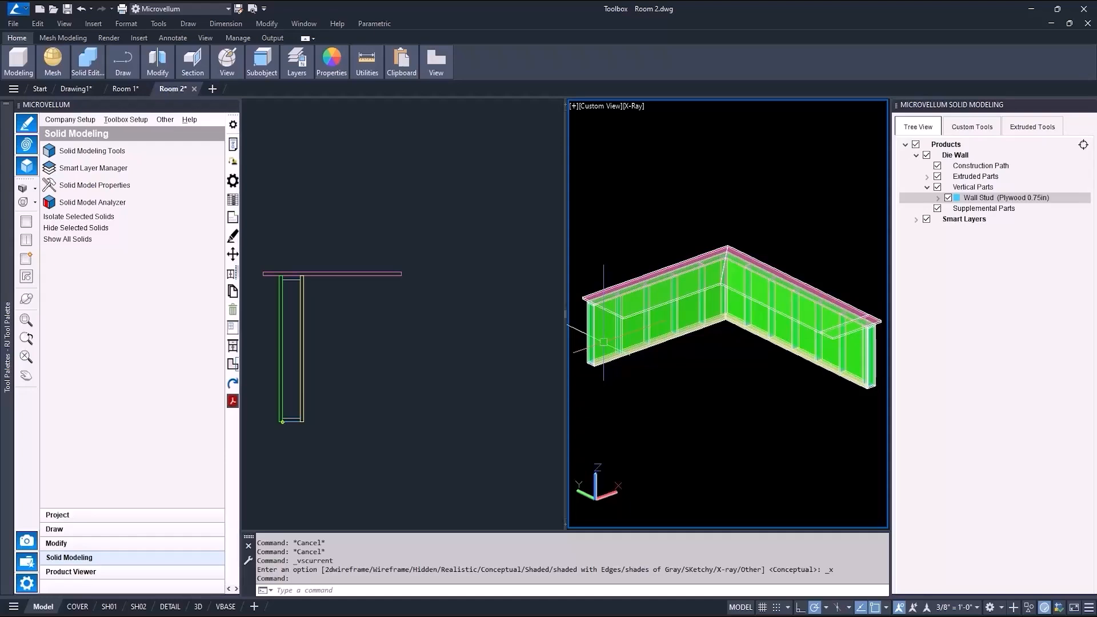
# Inspect the wall's inside corner in the 3D viewport, toggling the Inside Panel's visibility off and on.
pyautogui.scroll(3, 603, 342)
pyautogui.moveTo(611, 343); pyautogui.dragTo(639, 336, button='middle')
pyautogui.moveTo(783, 326); pyautogui.dragTo(648, 328, button='middle')
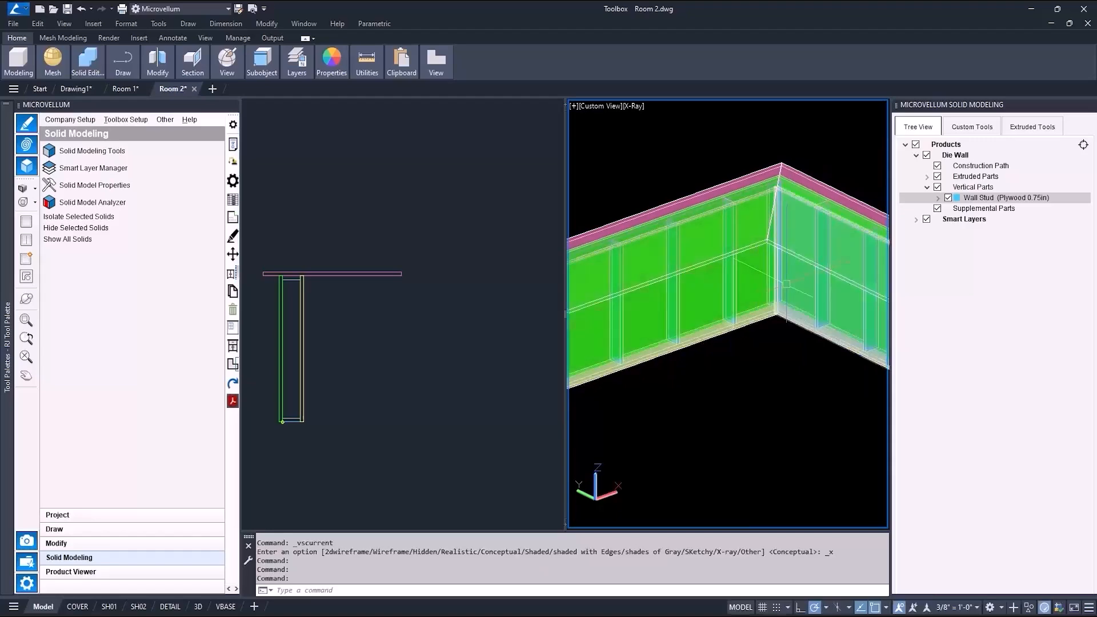
pyautogui.moveTo(844, 367); pyautogui.dragTo(711, 323, button='middle')
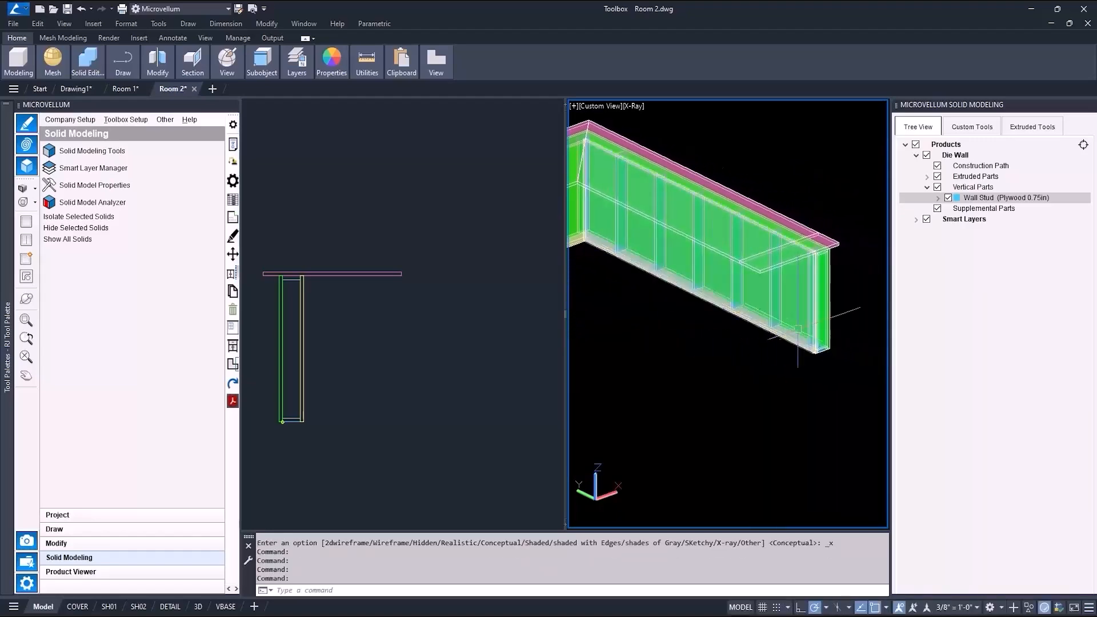
pyautogui.scroll(-5, 691, 392)
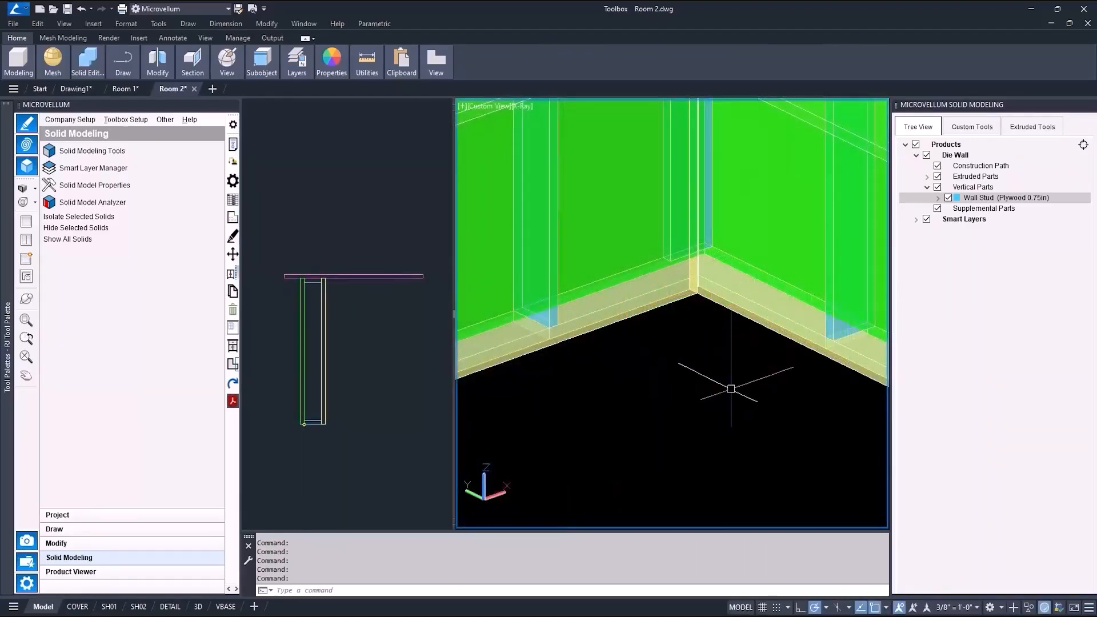
pyautogui.moveTo(730, 388); pyautogui.dragTo(691, 420, button='middle')
pyautogui.moveTo(691, 419); pyautogui.dragTo(677, 423)
pyautogui.press('Escape')
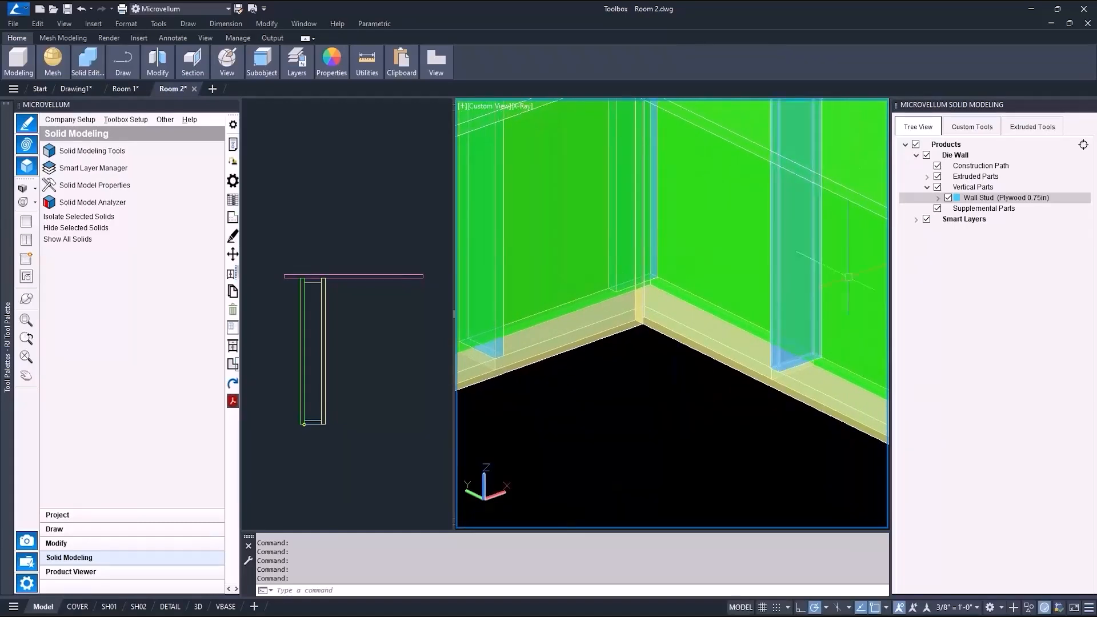
pyautogui.click(926, 176)
pyautogui.click(947, 187)
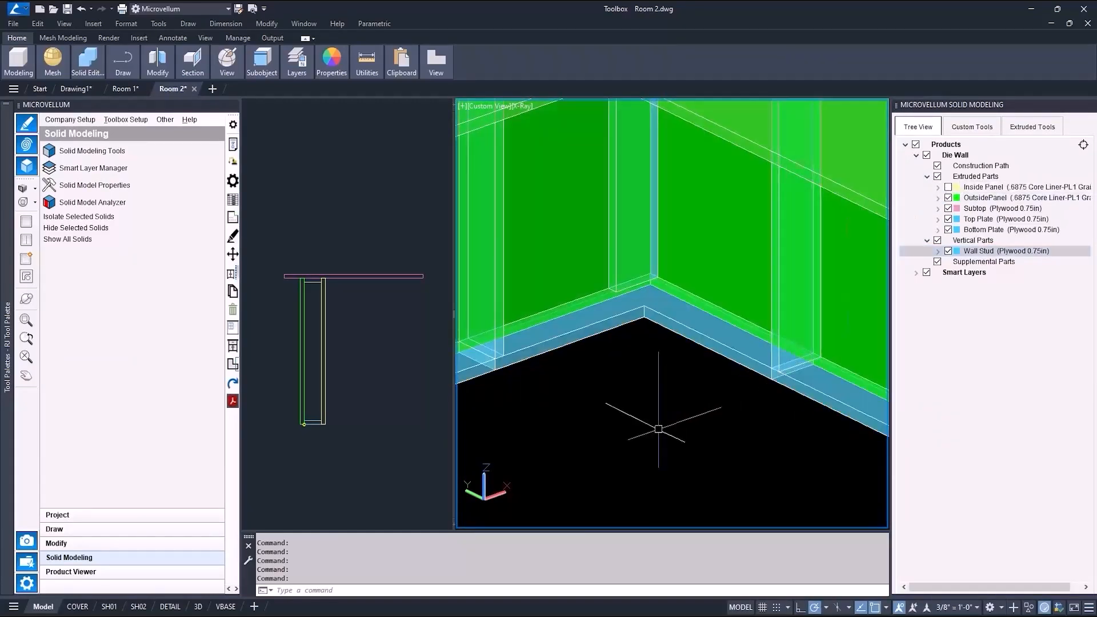
pyautogui.click(948, 187)
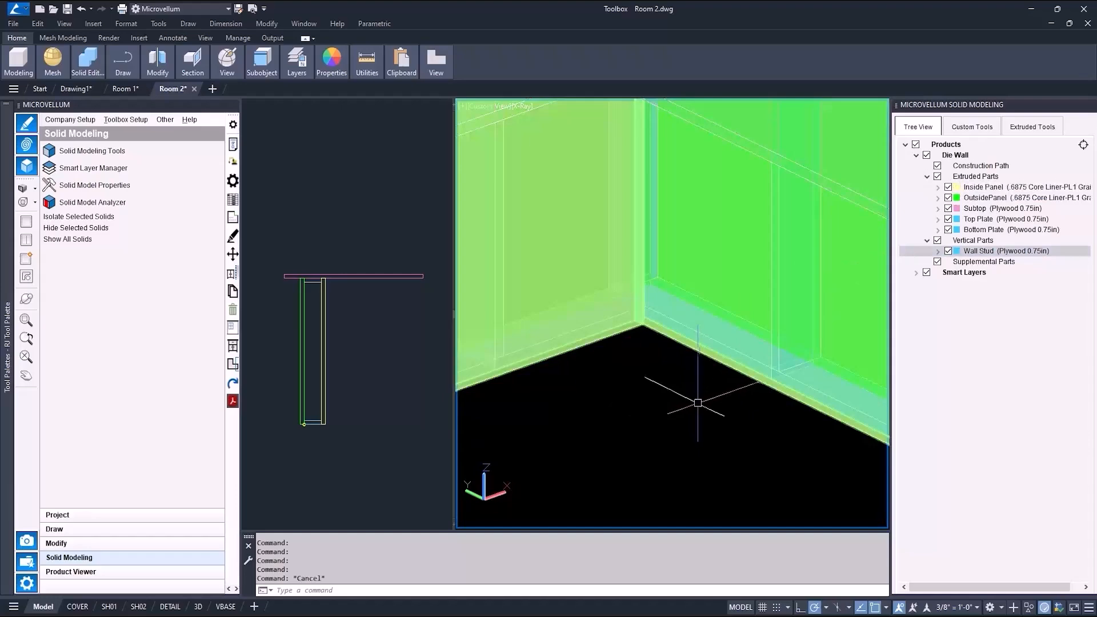
# Edit the Wall Stud layer: set its associative joint type to Double_Stud_at_Joint and associate it with Bottom Plate.
pyautogui.scroll(-2, 680, 377)
pyautogui.scroll(-5, 659, 416)
pyautogui.rightClick(971, 252)
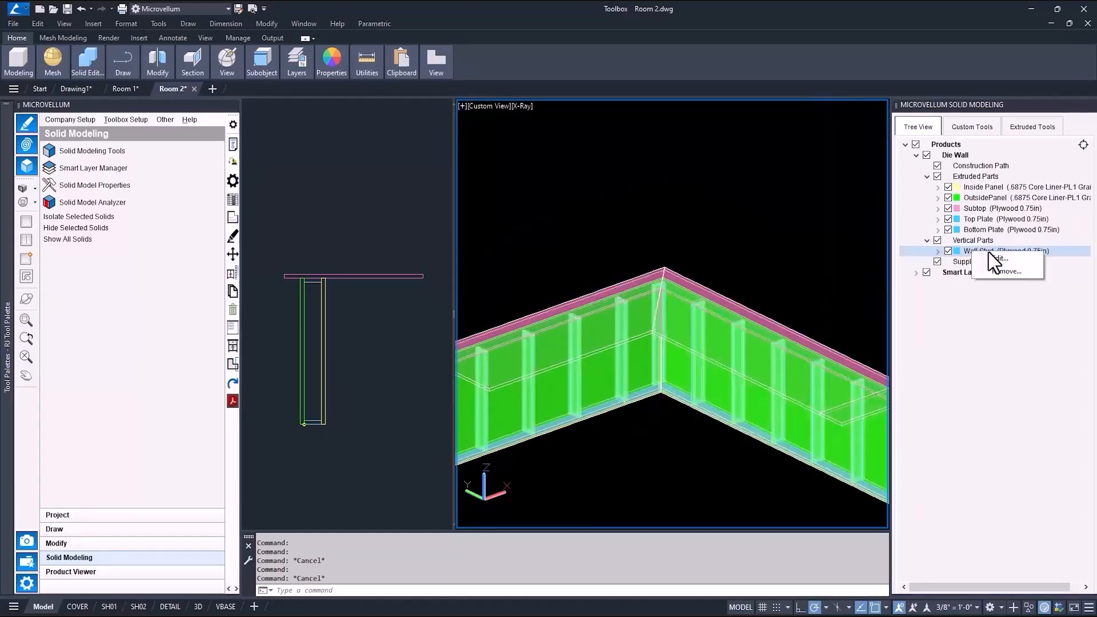
pyautogui.click(991, 259)
pyautogui.click(529, 204)
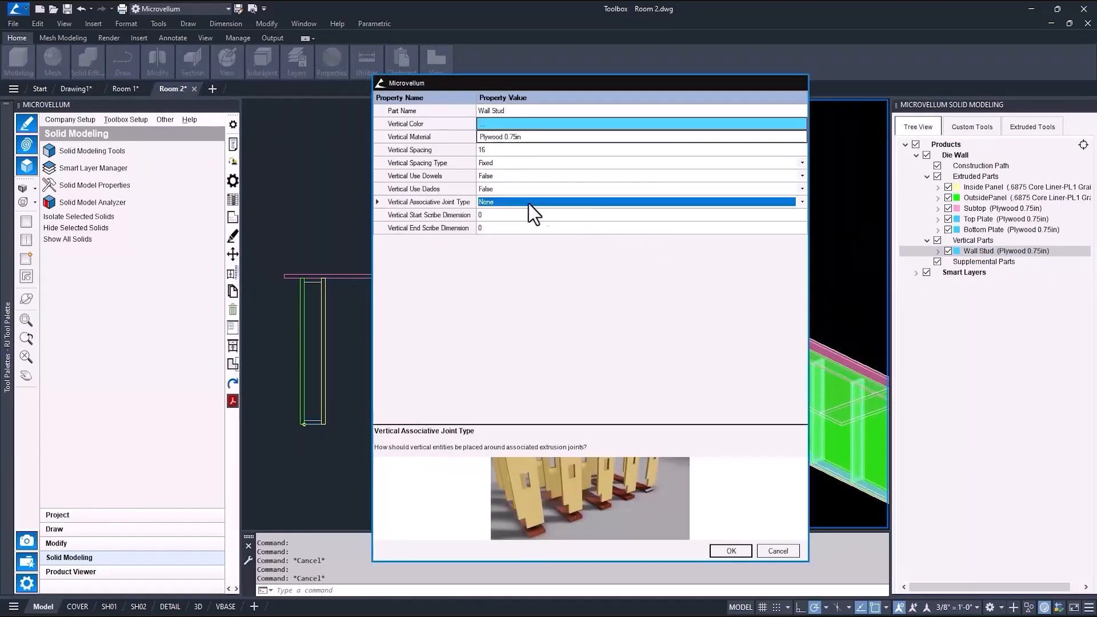
pyautogui.click(802, 202)
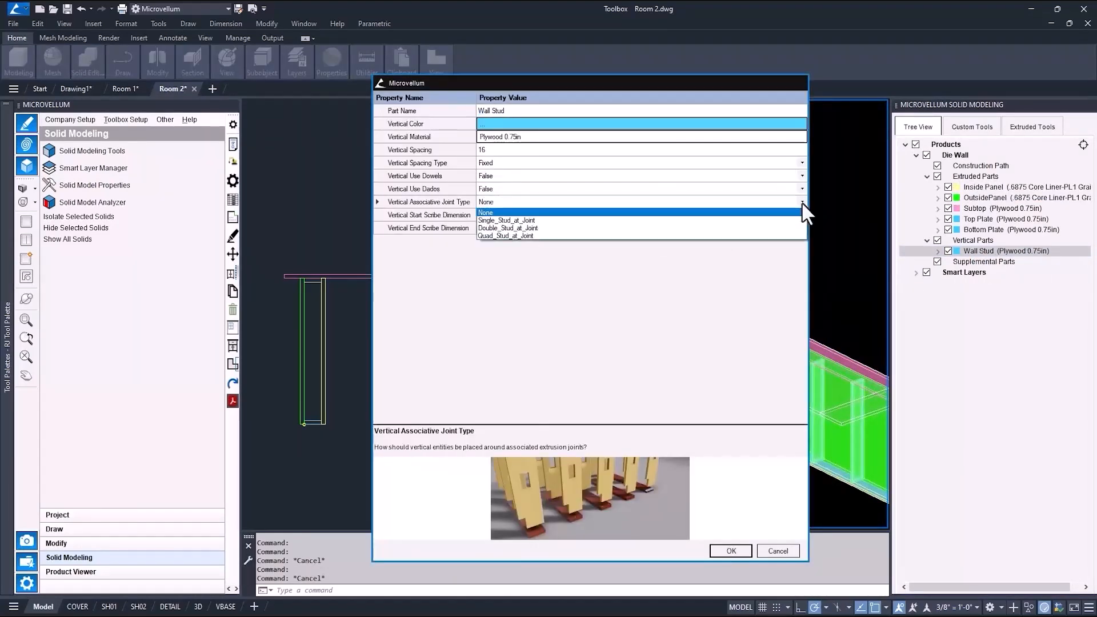
pyautogui.click(700, 227)
pyautogui.click(588, 244)
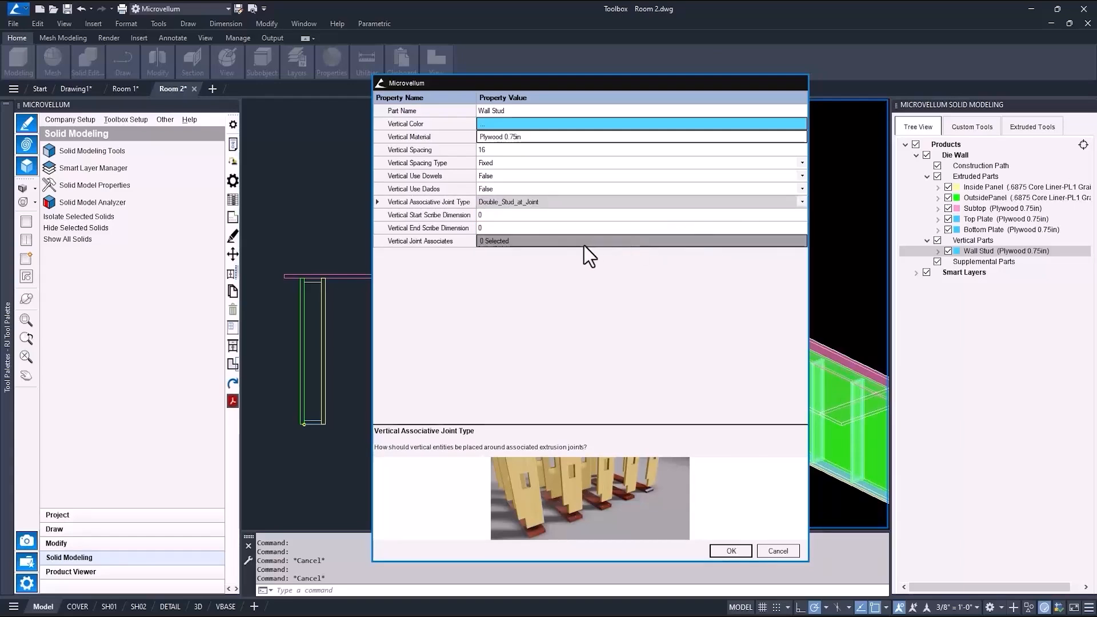
pyautogui.click(568, 241)
pyautogui.click(426, 187)
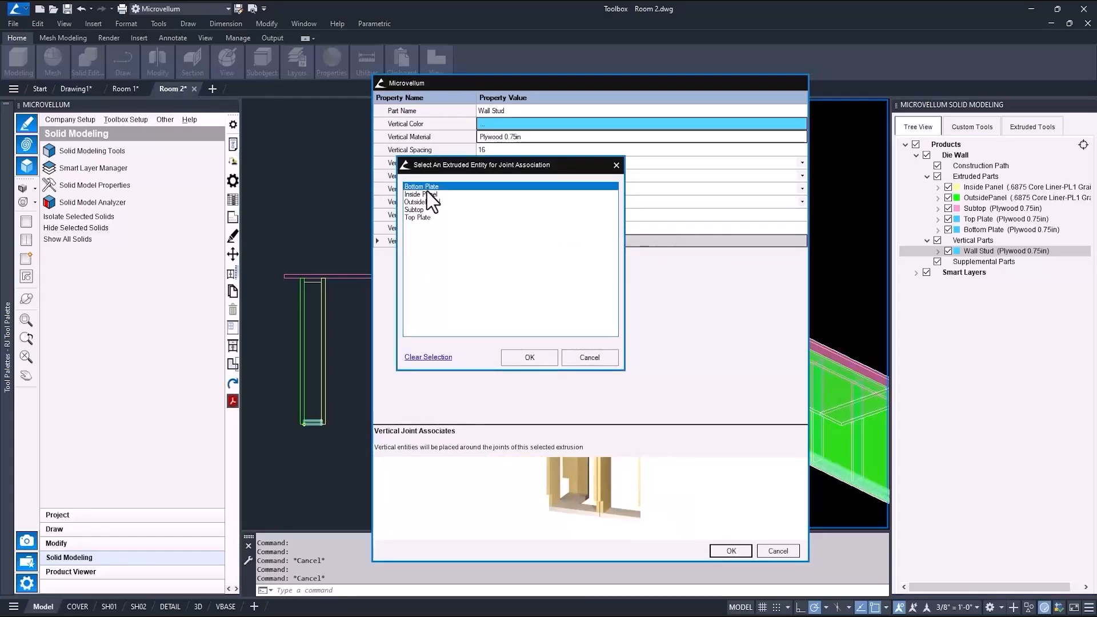
pyautogui.click(521, 356)
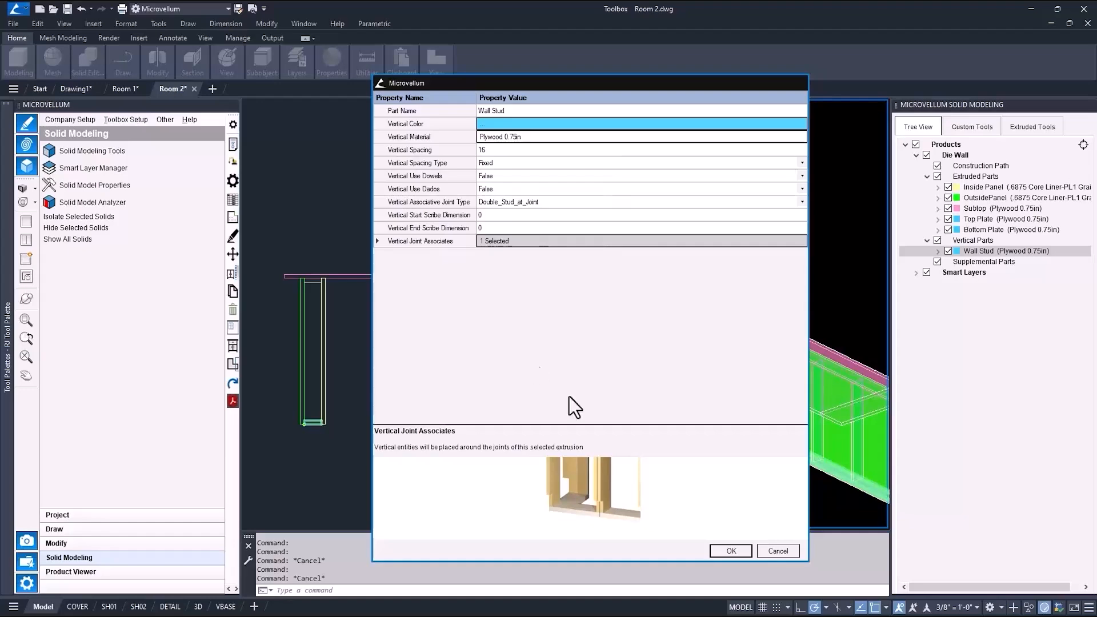
pyautogui.press('Return')
# Hide the Inside Panel and set the Wall Stud's vertical spacing to 12.
pyautogui.scroll(5, 643, 337)
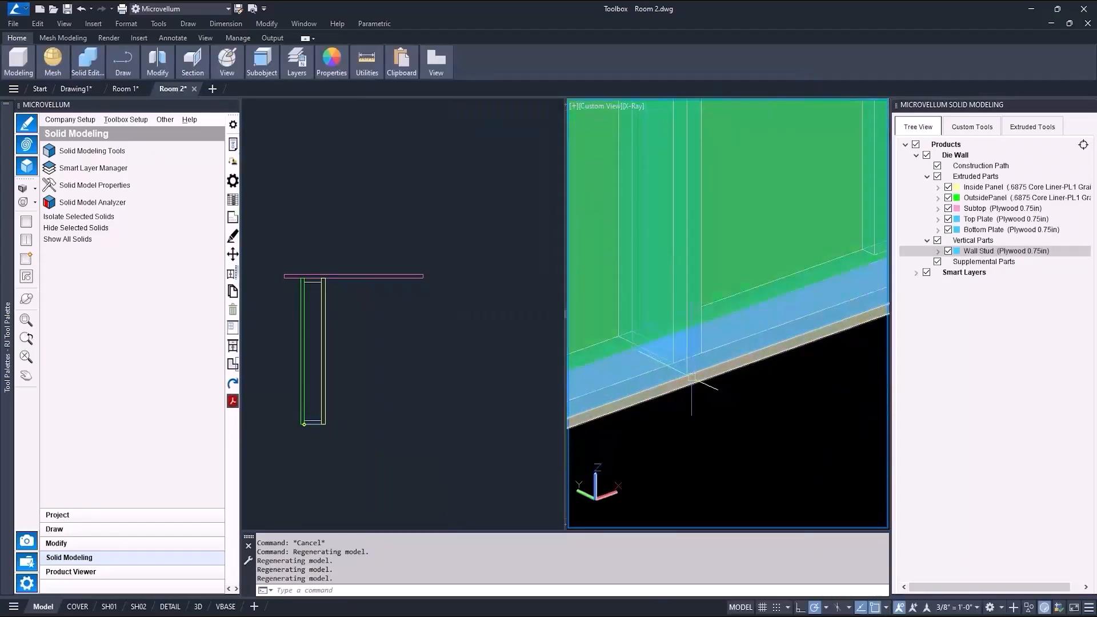
pyautogui.click(947, 187)
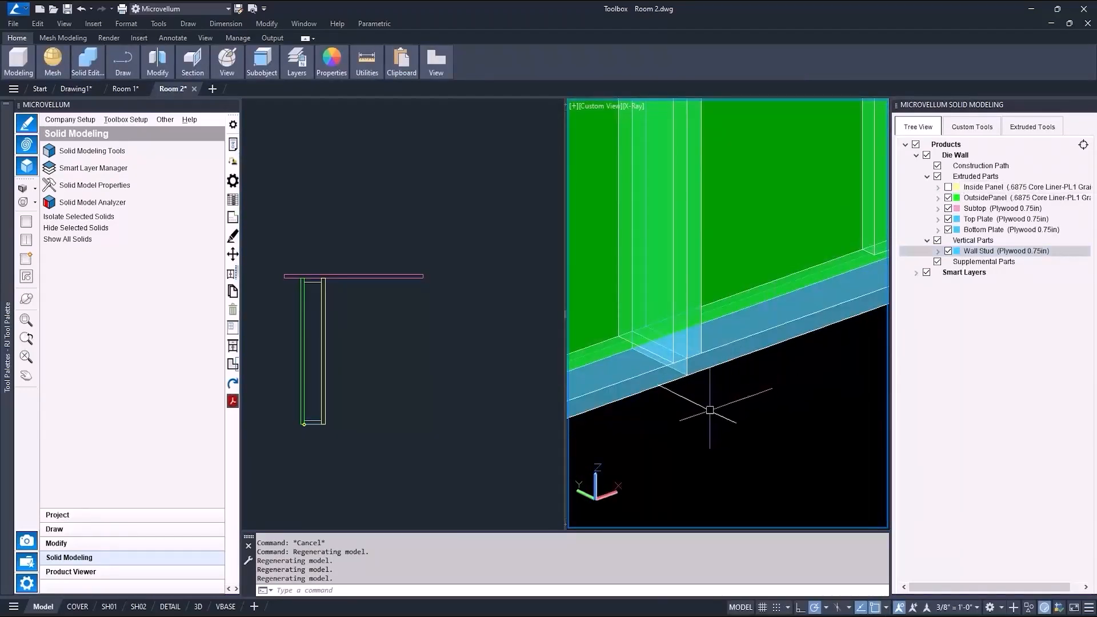
pyautogui.scroll(-3, 737, 406)
pyautogui.keyDown('shift'); pyautogui.moveTo(737, 406); pyautogui.dragTo(771, 406, button='middle'); pyautogui.keyUp('shift')
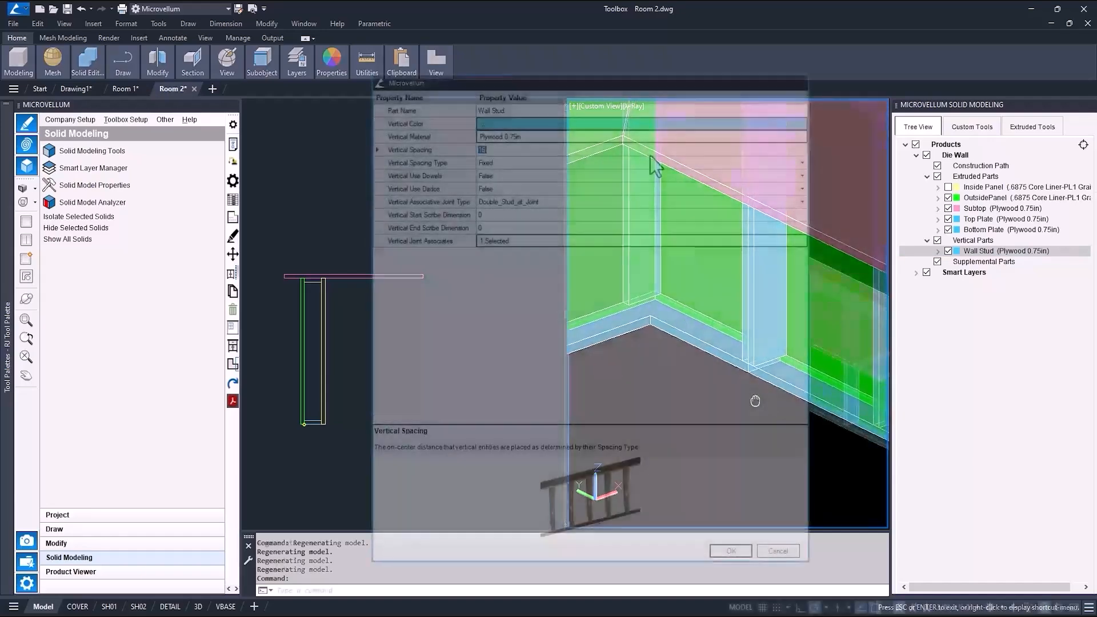
pyautogui.write('12')
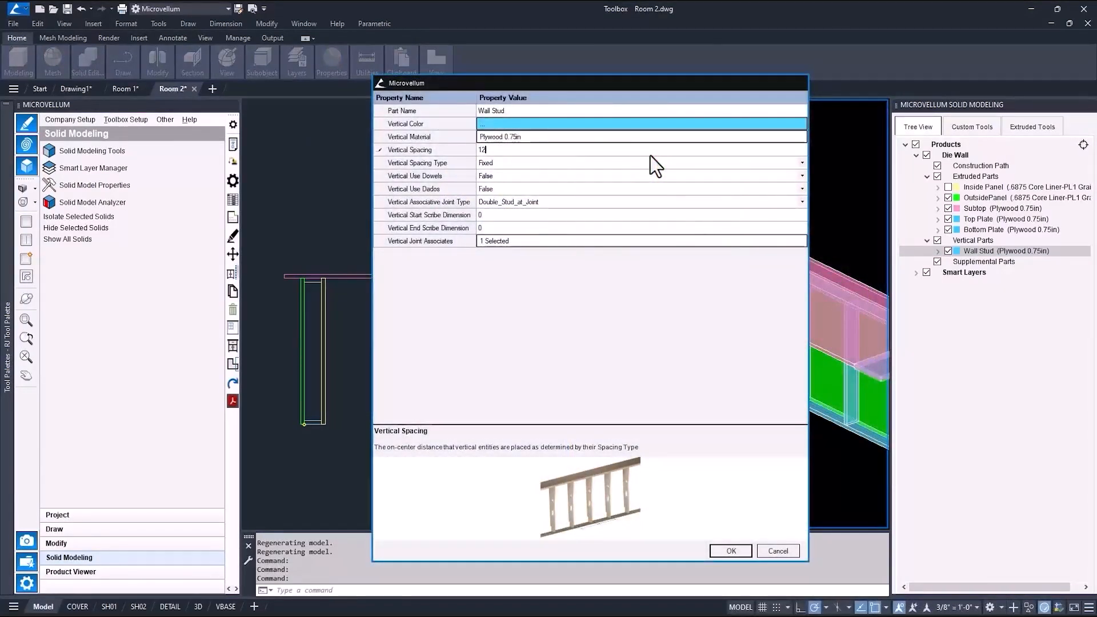
pyautogui.click(650, 157)
pyautogui.click(801, 163)
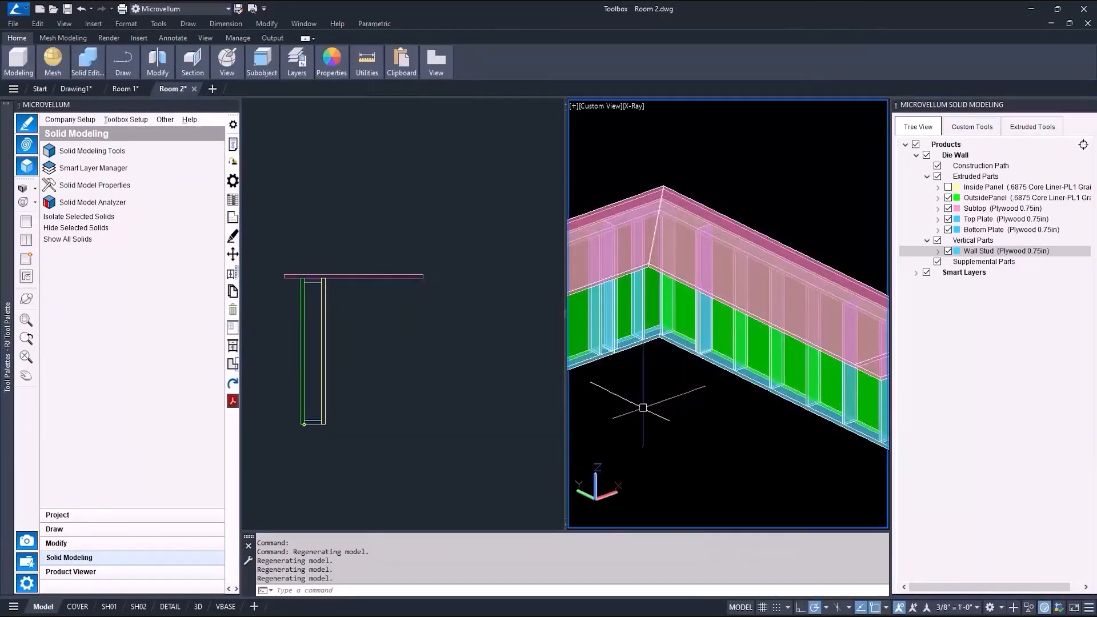
pyautogui.moveTo(678, 408); pyautogui.dragTo(777, 410, button='middle')
# Review the tighter stud spacing around the corner in the 3D view and show the Inside Panel again.
pyautogui.scroll(4, 774, 362)
pyautogui.moveTo(791, 368); pyautogui.dragTo(677, 401, button='middle')
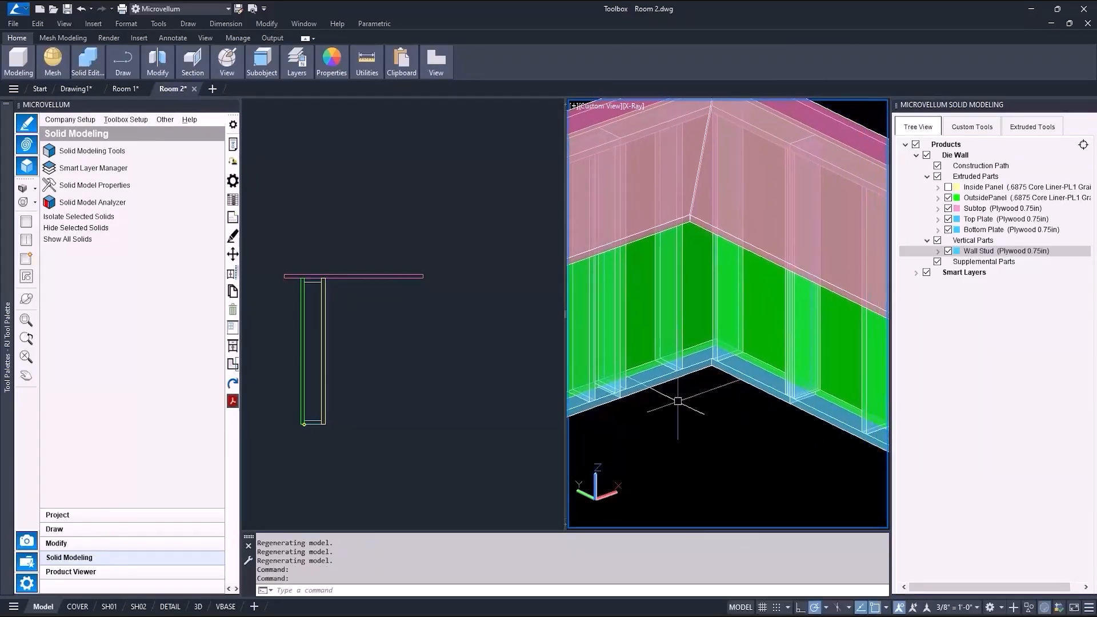
pyautogui.scroll(-3, 708, 349)
pyautogui.moveTo(790, 420); pyautogui.dragTo(637, 340, button='middle')
pyautogui.moveTo(766, 395); pyautogui.dragTo(806, 390, button='middle')
pyautogui.scroll(-5, 667, 346)
pyautogui.click(948, 186)
pyautogui.click(352, 269)
pyautogui.press('Escape')
pyautogui.write('c')
pyautogui.press('Return')
pyautogui.press('Escape')
# Draw a rectangle about 1.6 by 5.6 inside the stud profile in the top view.
pyautogui.write('rec')
pyautogui.press('Return')
pyautogui.click(362, 223)
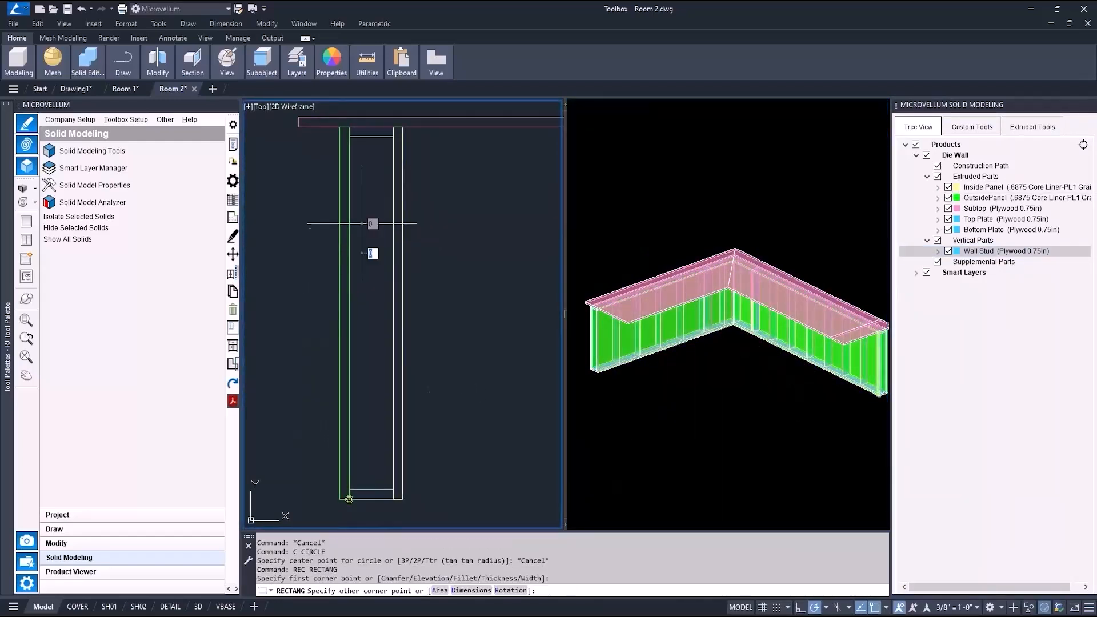
pyautogui.click(382, 297)
# Move the rectangle further down within the stud profile.
pyautogui.click(594, 326)
pyautogui.scroll(2, 594, 325)
pyautogui.scroll(3, 591, 330)
pyautogui.scroll(-4, 771, 350)
pyautogui.moveTo(787, 384); pyautogui.dragTo(671, 351, button='middle')
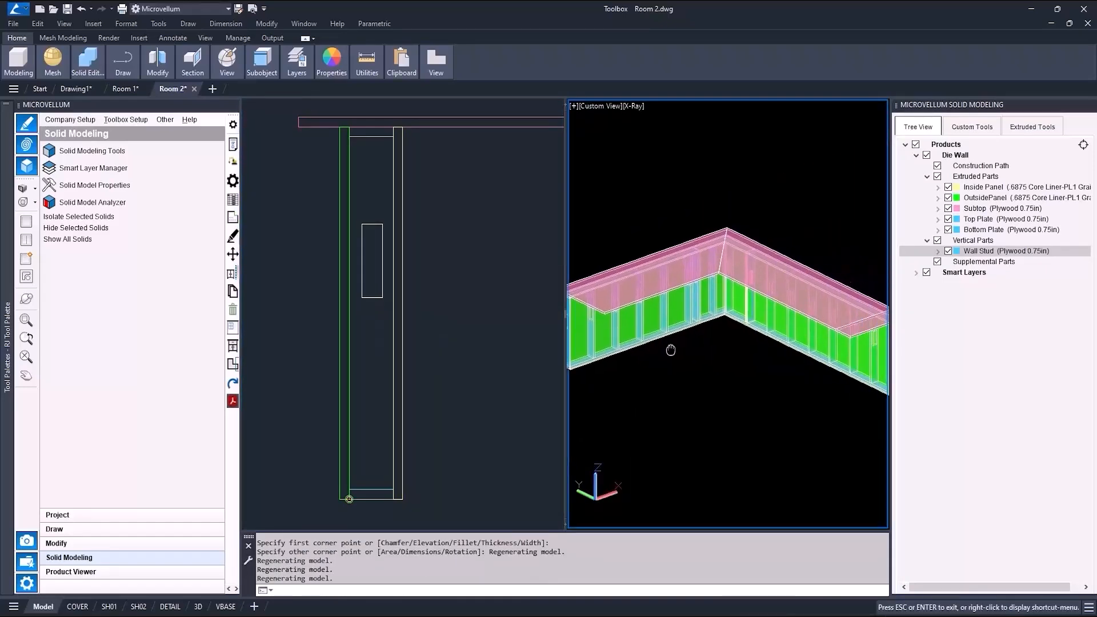
pyautogui.click(389, 314)
pyautogui.write('m')
pyautogui.press('Return')
pyautogui.click(370, 297)
pyautogui.press('Return')
pyautogui.click(449, 268)
pyautogui.click(450, 391)
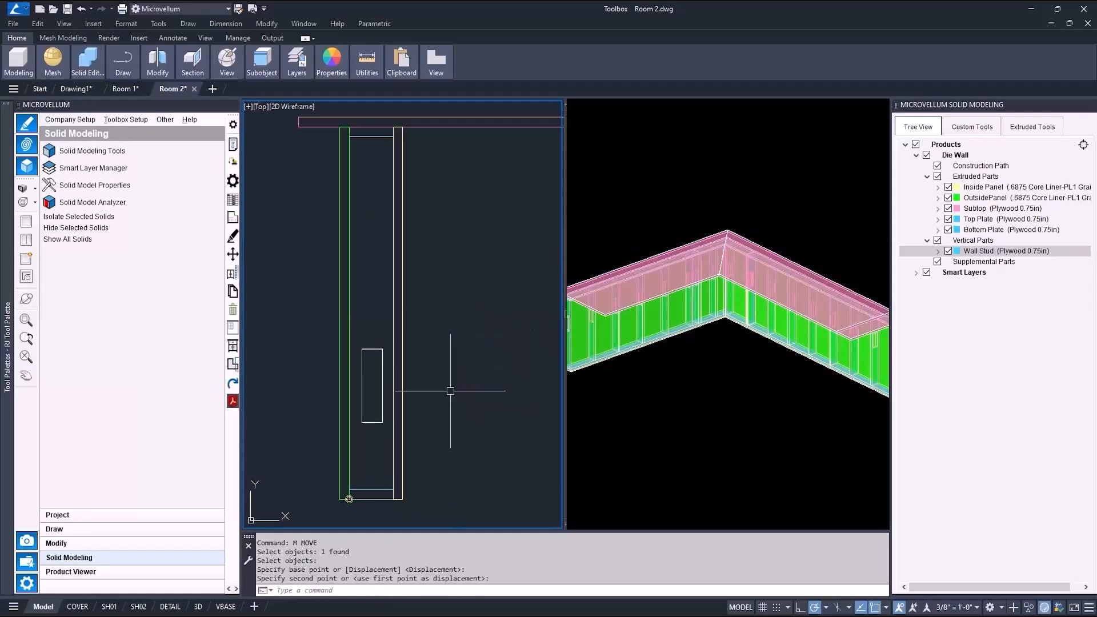
# Select the stud profile and stretch its bottom end 1 unit downward.
pyautogui.click(652, 364)
pyautogui.click(661, 362)
pyautogui.moveTo(645, 368); pyautogui.dragTo(764, 383, button='middle')
pyautogui.click(415, 310)
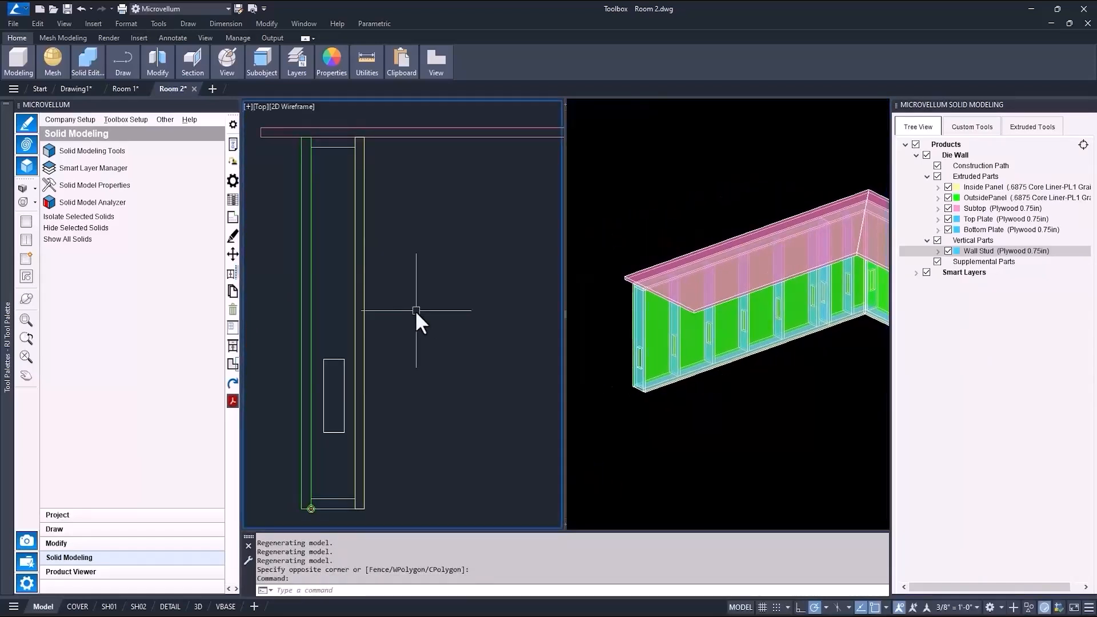
pyautogui.click(365, 292)
pyautogui.scroll(5, 364, 517)
pyautogui.click(346, 476)
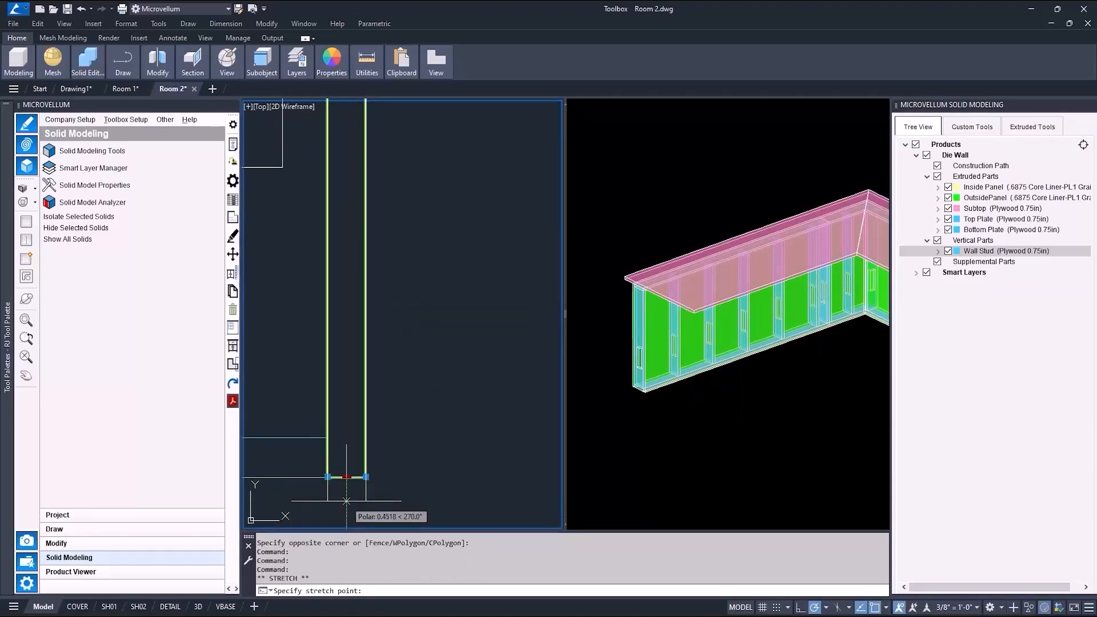
pyautogui.write('1')
pyautogui.press('Return')
# Select the top plate profile and stretch one of its ends by 6.
pyautogui.scroll(-3, 311, 388)
pyautogui.click(636, 382)
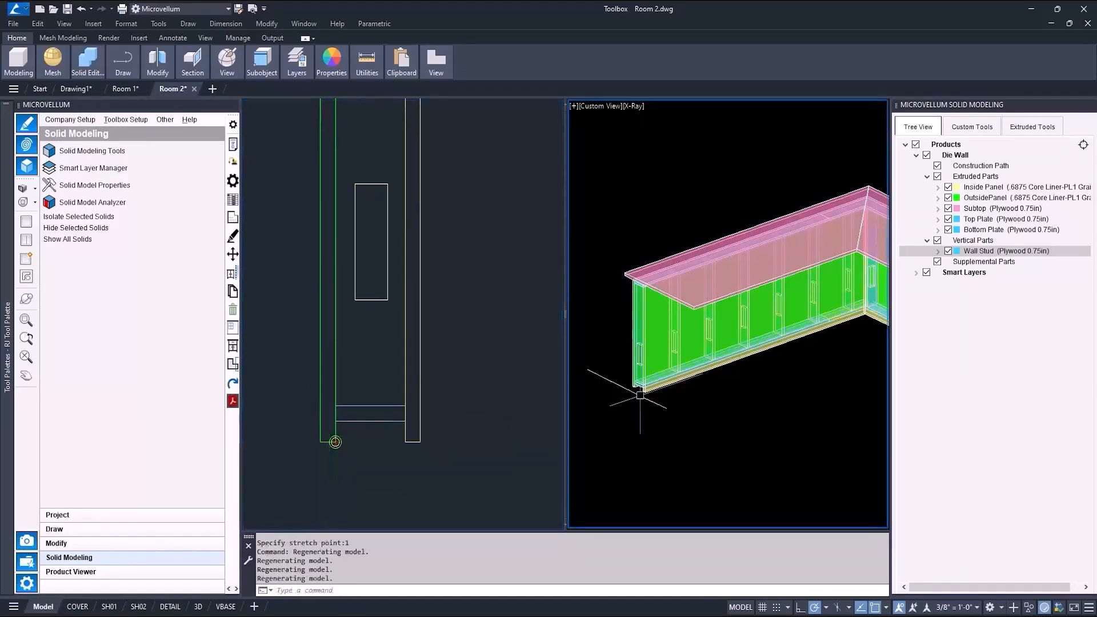
pyautogui.scroll(6, 643, 405)
pyautogui.click(454, 205)
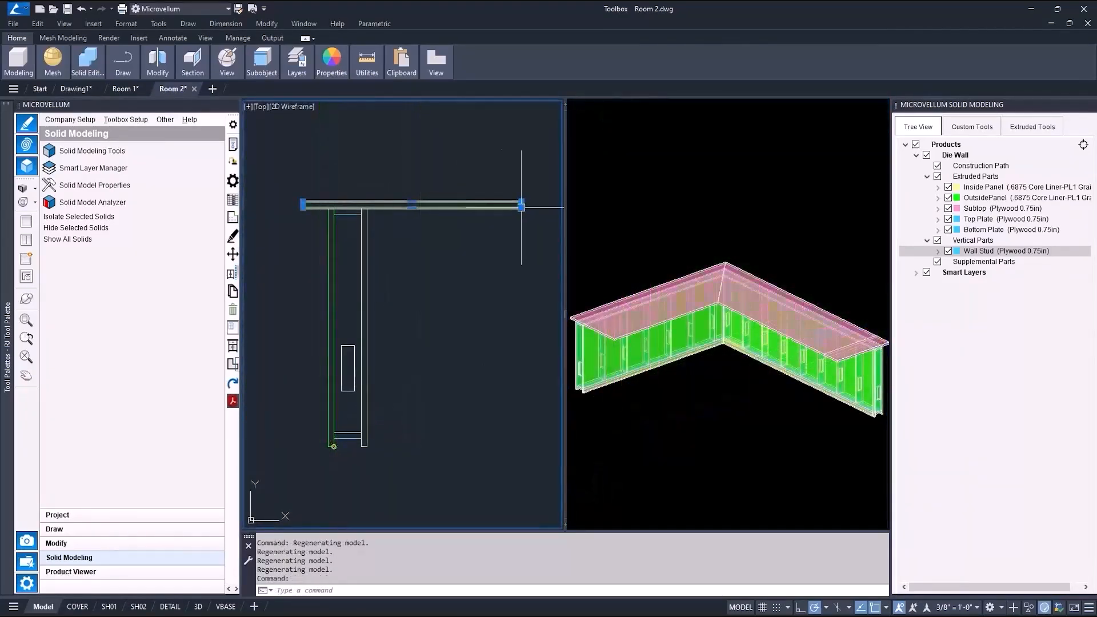
pyautogui.click(521, 205)
pyautogui.write('6')
pyautogui.press('Return')
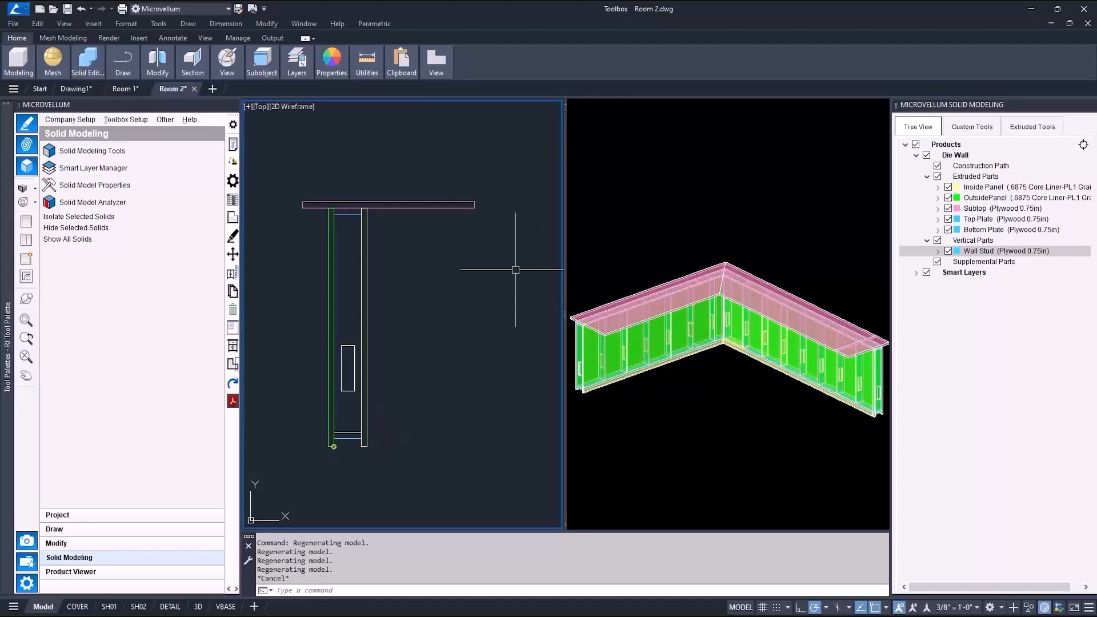
# Stretch the top plate profile's right end by 5.
pyautogui.scroll(4, 474, 207)
pyautogui.click(474, 201)
pyautogui.write('5')
pyautogui.press('Return')
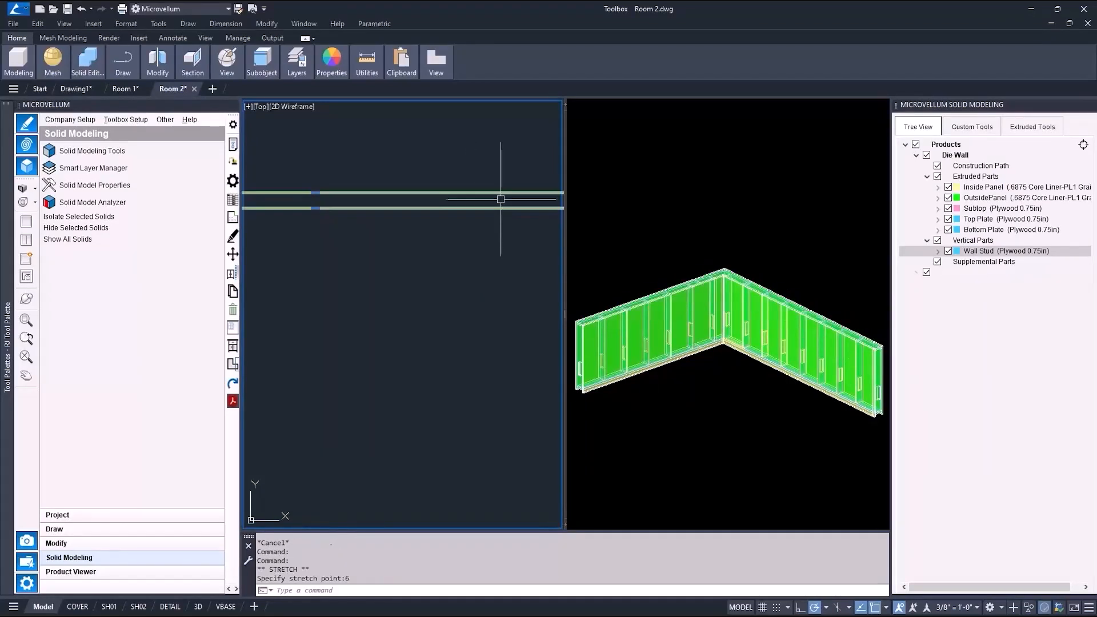
pyautogui.scroll(-4, 470, 260)
pyautogui.scroll(-2, 478, 337)
pyautogui.scroll(2, 482, 345)
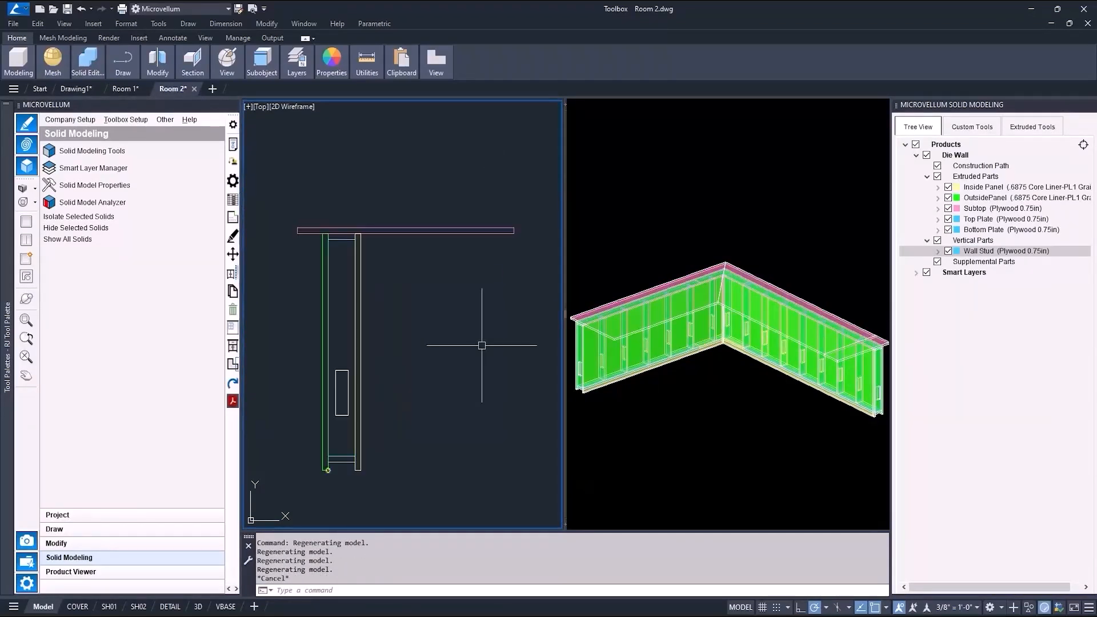
# Hide the wall parts and stretch the construction path's end by 16, accepting the recalculation.
pyautogui.click(642, 255)
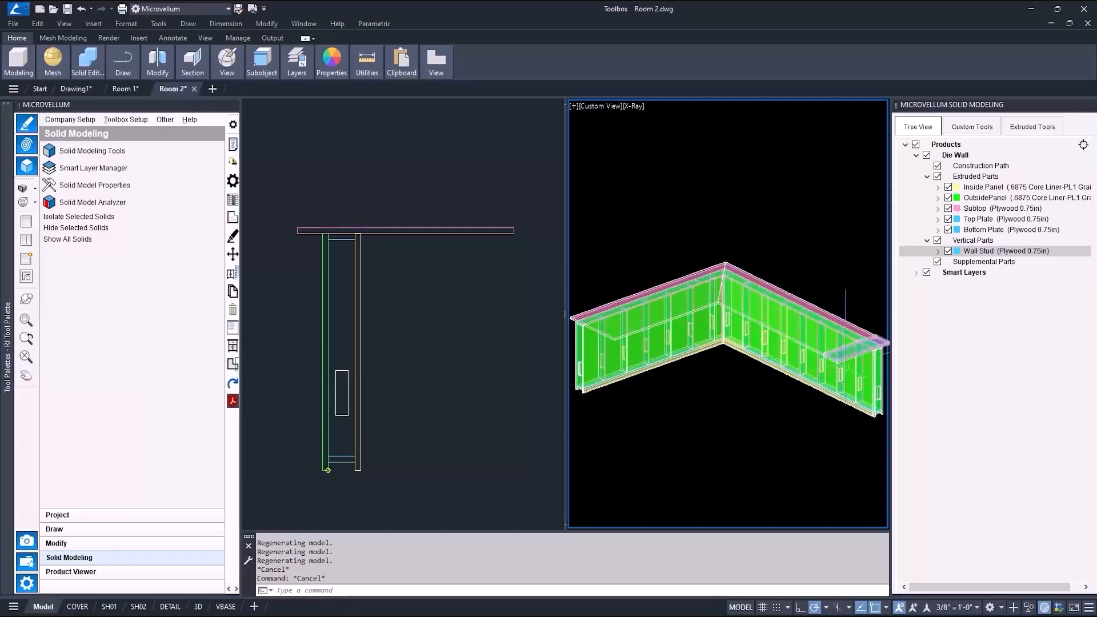
pyautogui.click(937, 177)
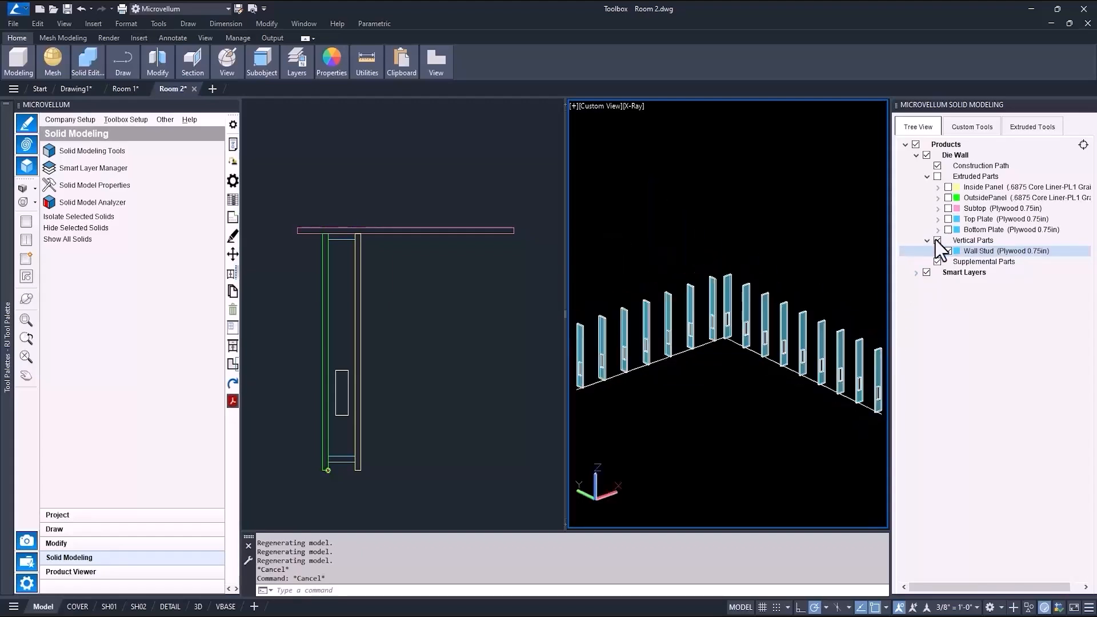
pyautogui.click(937, 240)
pyautogui.click(832, 388)
pyautogui.click(881, 412)
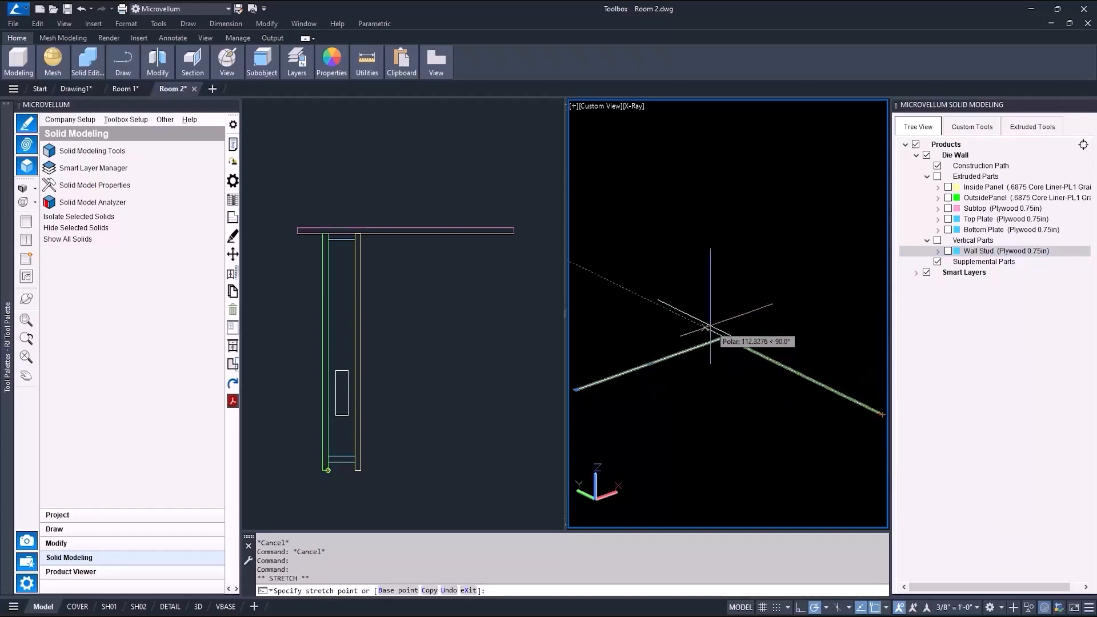
pyautogui.write('16')
pyautogui.press('Return')
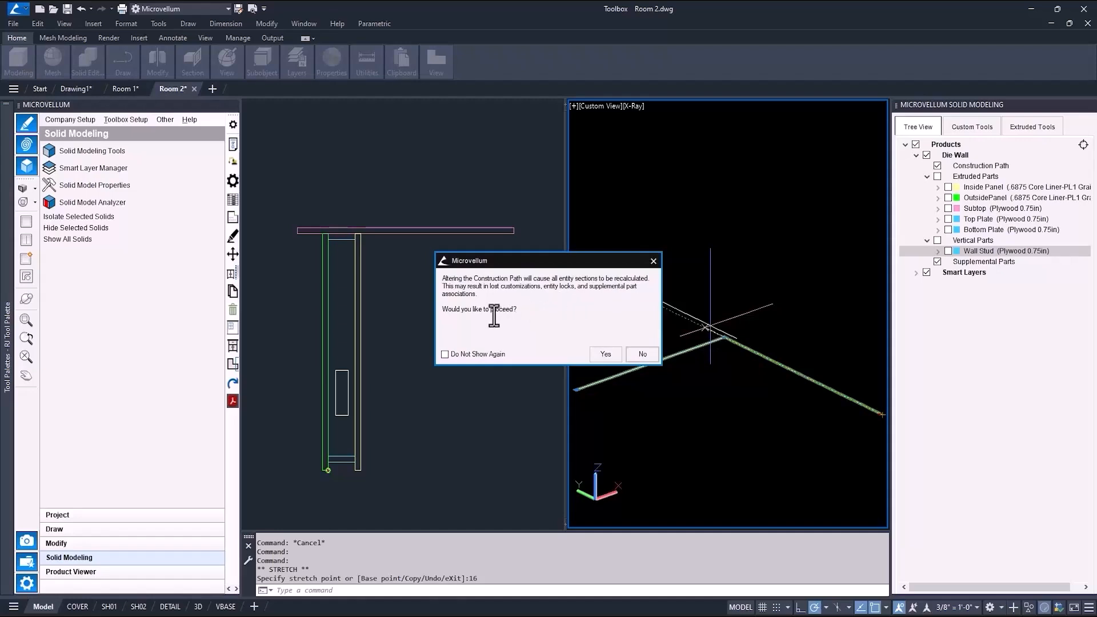
pyautogui.click(608, 357)
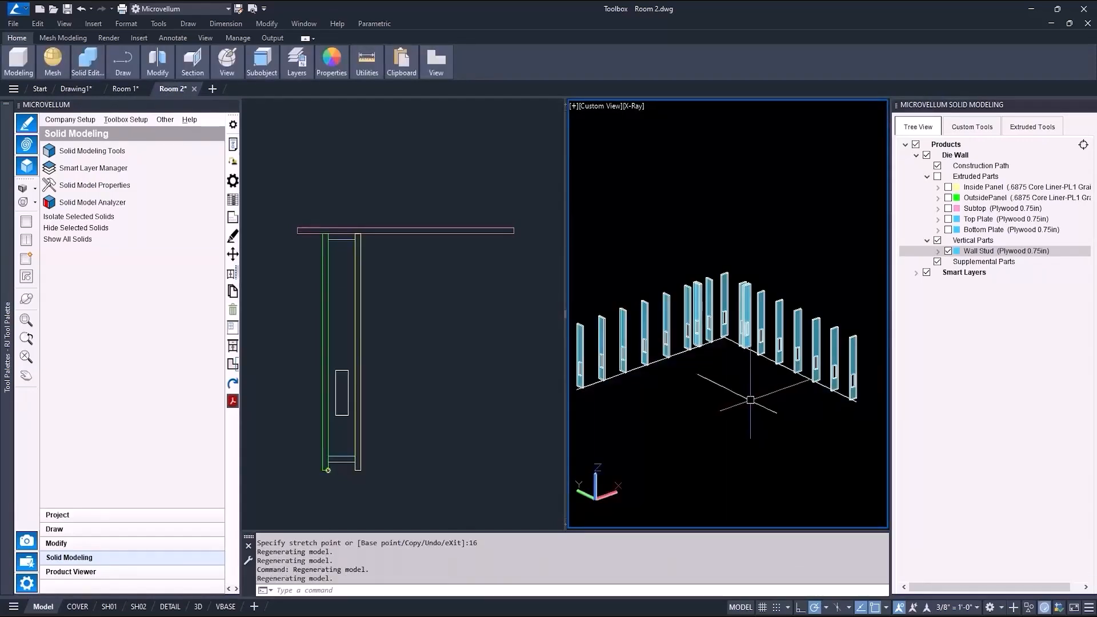
# Show the extruded parts again and enlarge the 3D viewport to review the rebuilt wall.
pyautogui.click(937, 176)
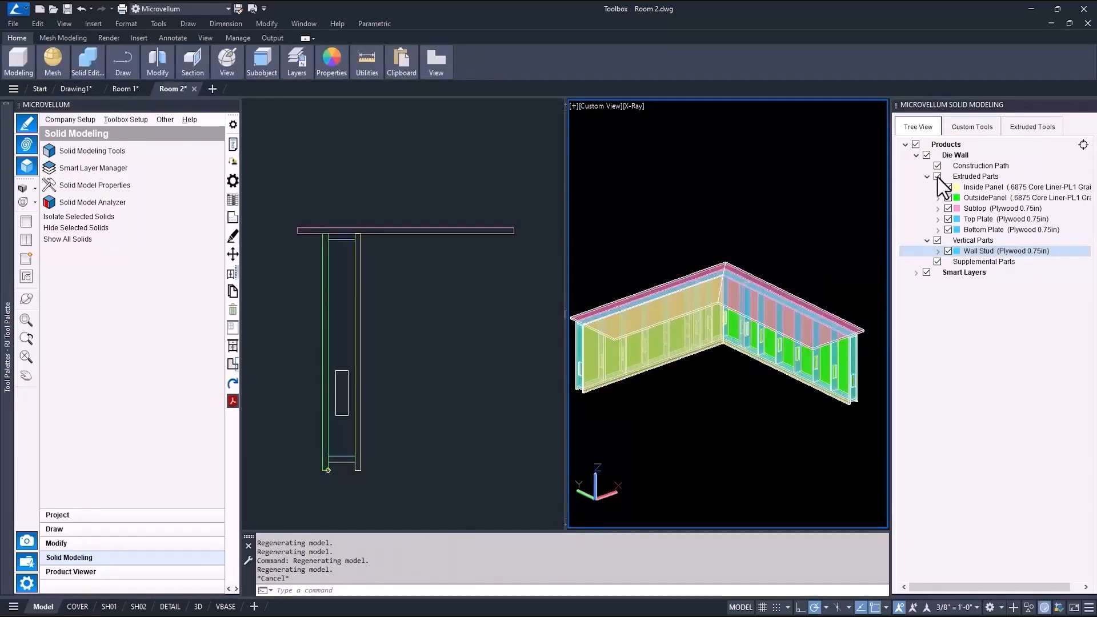
pyautogui.press('Escape')
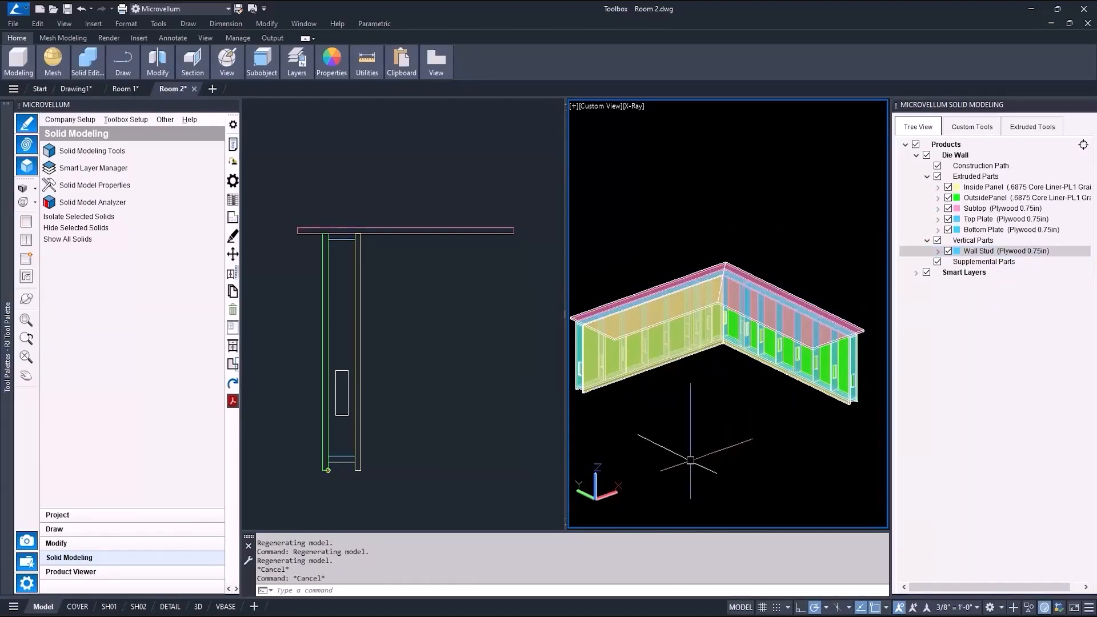
pyautogui.moveTo(565, 313); pyautogui.dragTo(464, 314)
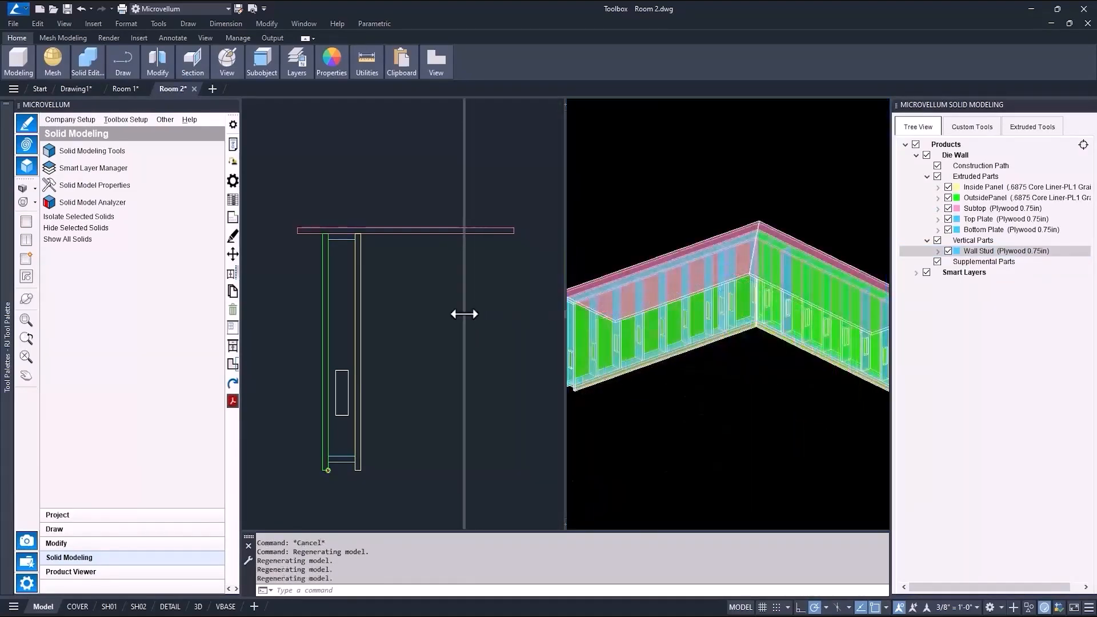
pyautogui.click(358, 317)
pyautogui.click(642, 430)
pyautogui.scroll(-1, 641, 431)
pyautogui.keyDown('shift'); pyautogui.moveTo(641, 431); pyautogui.dragTo(843, 437, button='middle'); pyautogui.keyUp('shift')
pyautogui.keyDown('shift'); pyautogui.moveTo(604, 426); pyautogui.dragTo(716, 457, button='middle'); pyautogui.keyUp('shift')
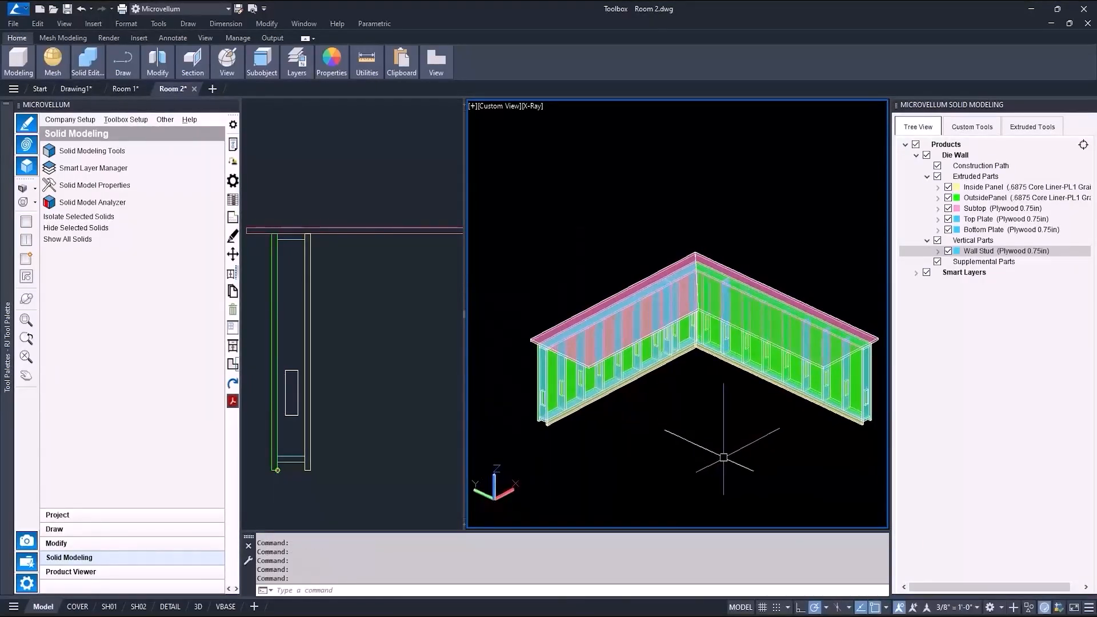